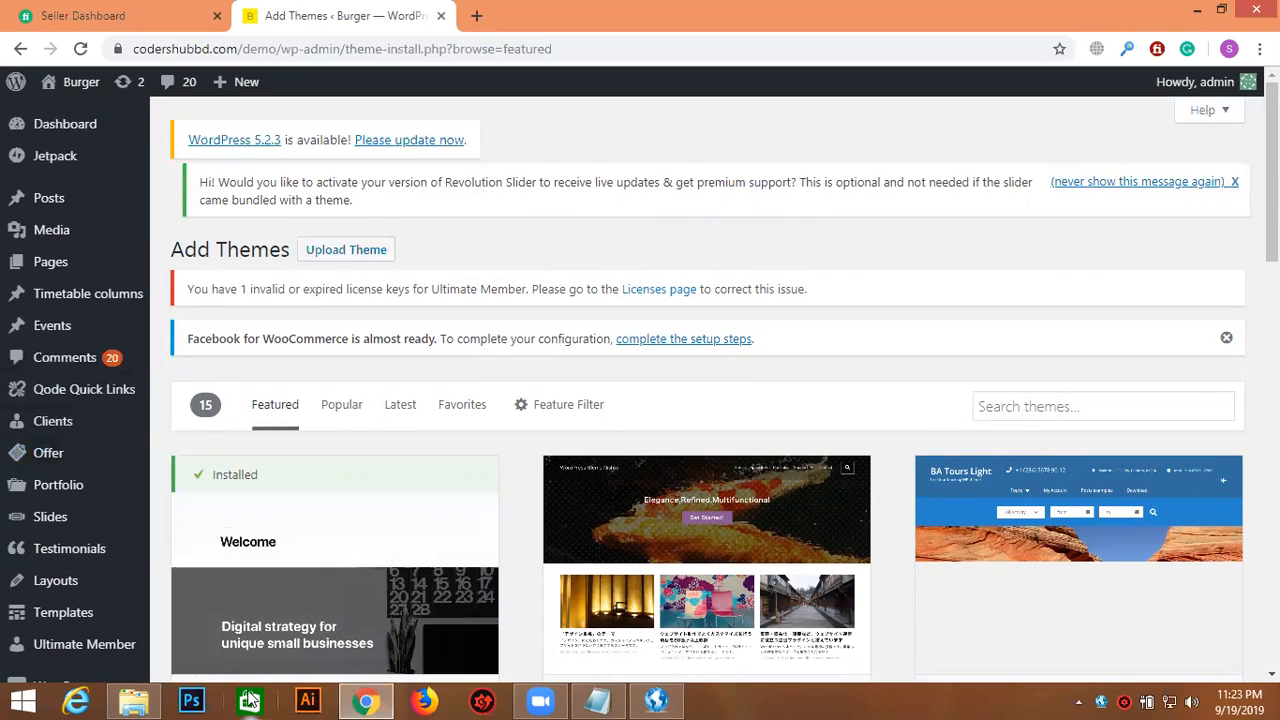
- Open the theme upload form and supply betheme.zip from the betheme-premium-wordpress-theme folder as the file to install
{"action": "left_click", "coordinate": [155, 697]}
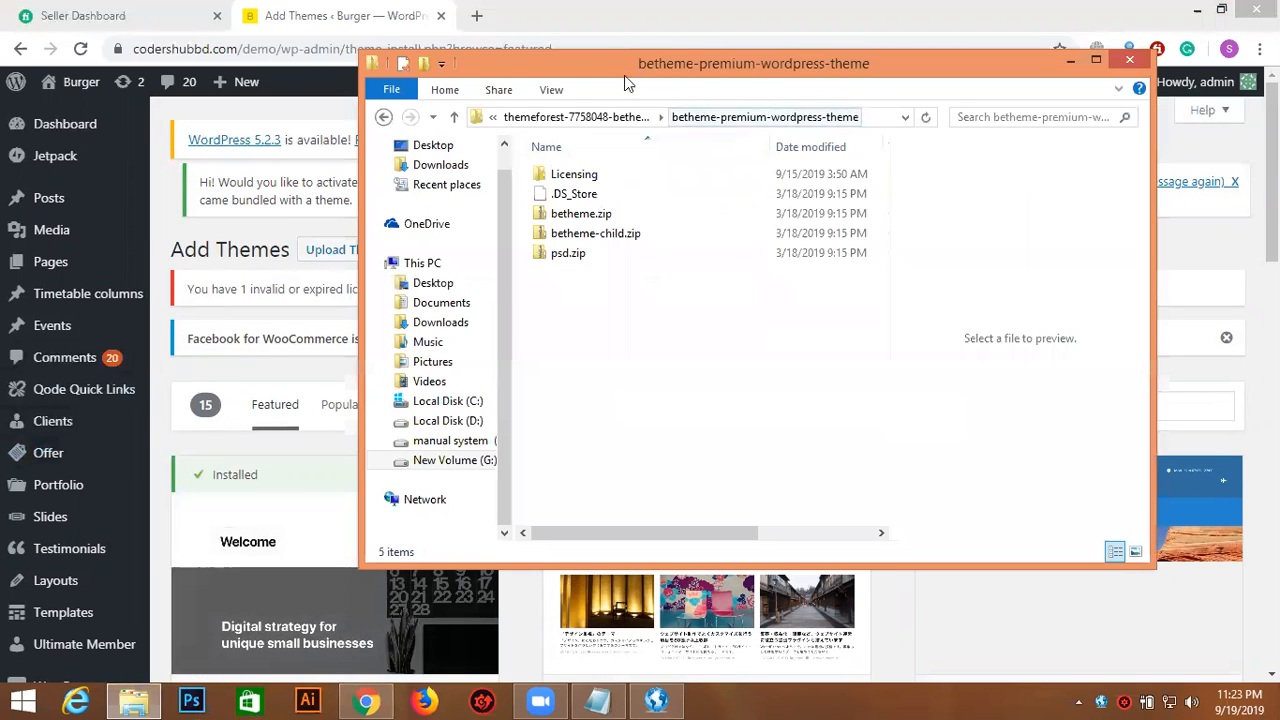
{"action": "left_click_drag", "start_coordinate": [605, 55], "coordinate": [993, 92]}
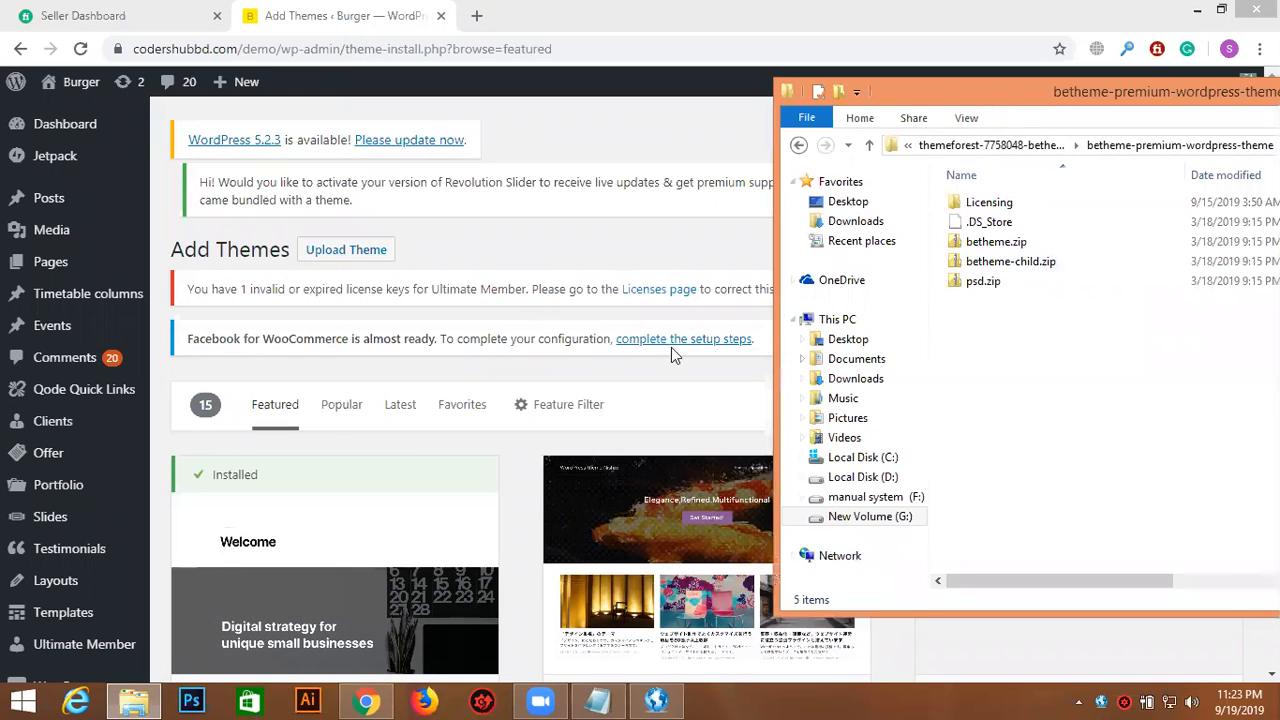
{"action": "left_click", "coordinate": [363, 258]}
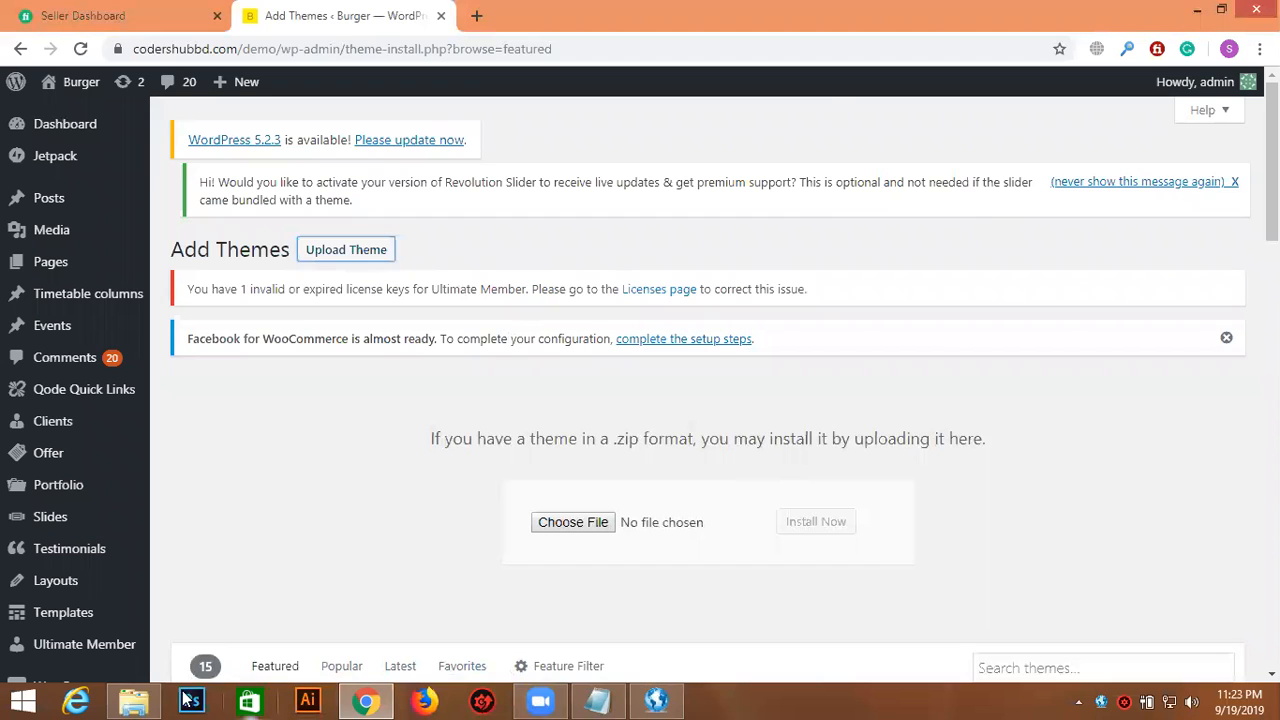
{"action": "left_click", "coordinate": [148, 699]}
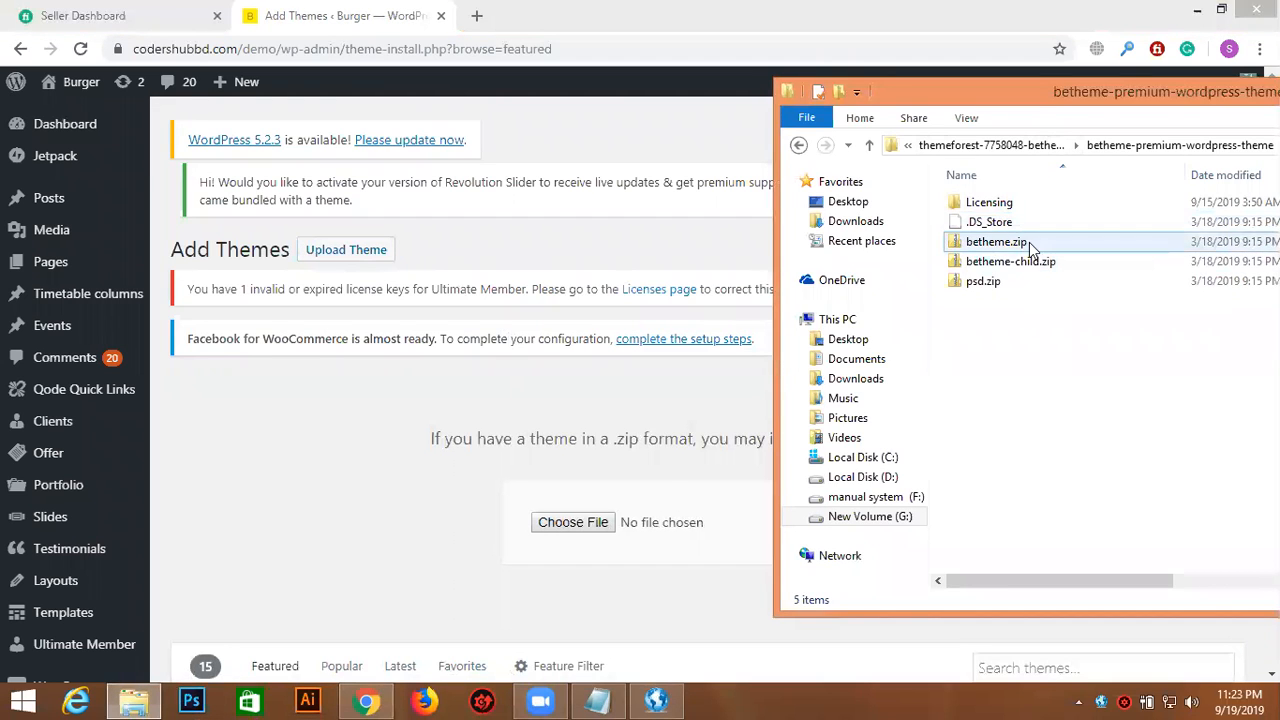
{"action": "left_click_drag", "start_coordinate": [1030, 242], "coordinate": [637, 503]}
{"action": "left_click", "coordinate": [1000, 243]}
{"action": "left_click_drag", "start_coordinate": [1003, 243], "coordinate": [585, 518]}
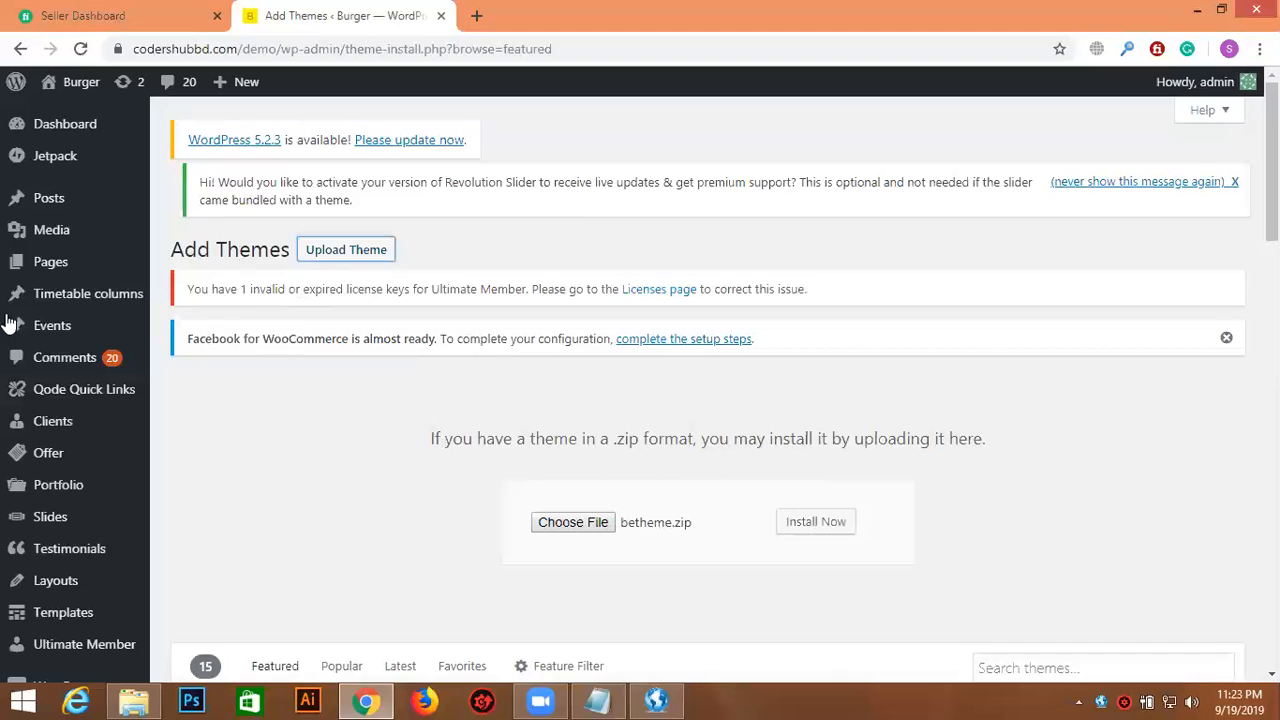
- Open the details of the active Betheme theme and go to its plugin installation page
{"action": "scroll", "coordinate": [40, 330], "scroll_direction": "down", "scroll_amount": 3}
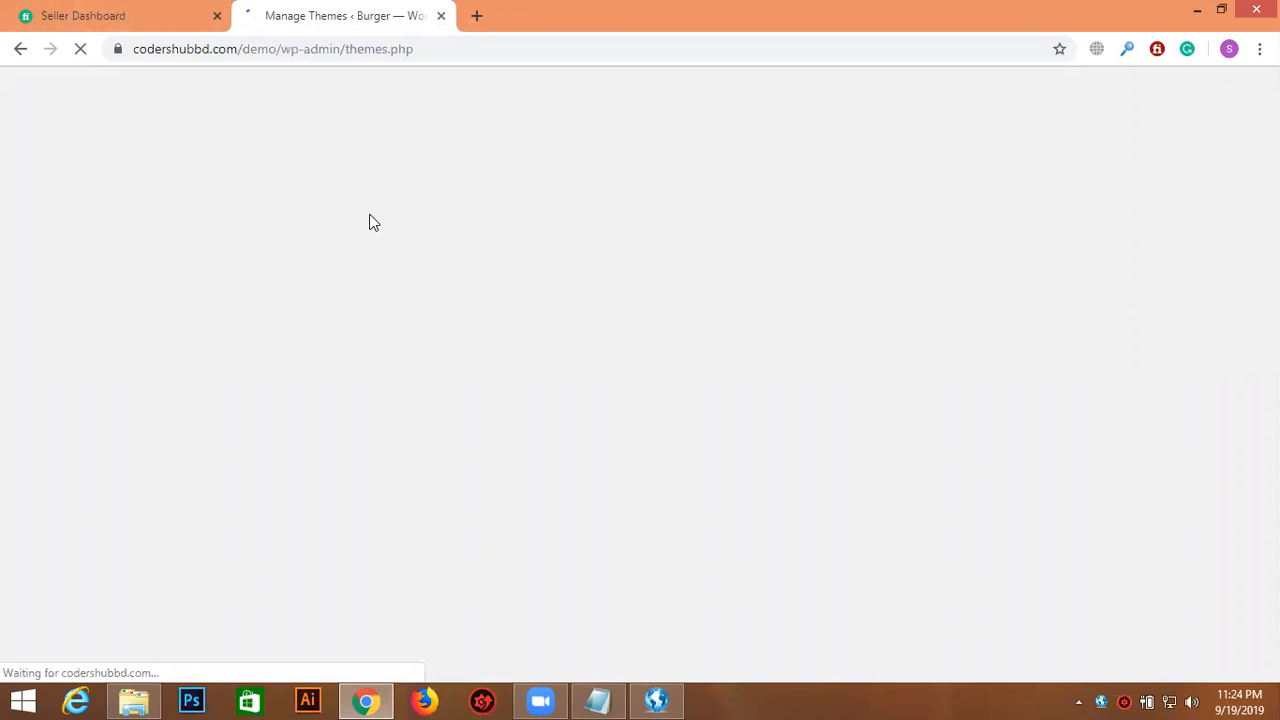
{"action": "scroll", "coordinate": [337, 320], "scroll_direction": "down", "scroll_amount": 2}
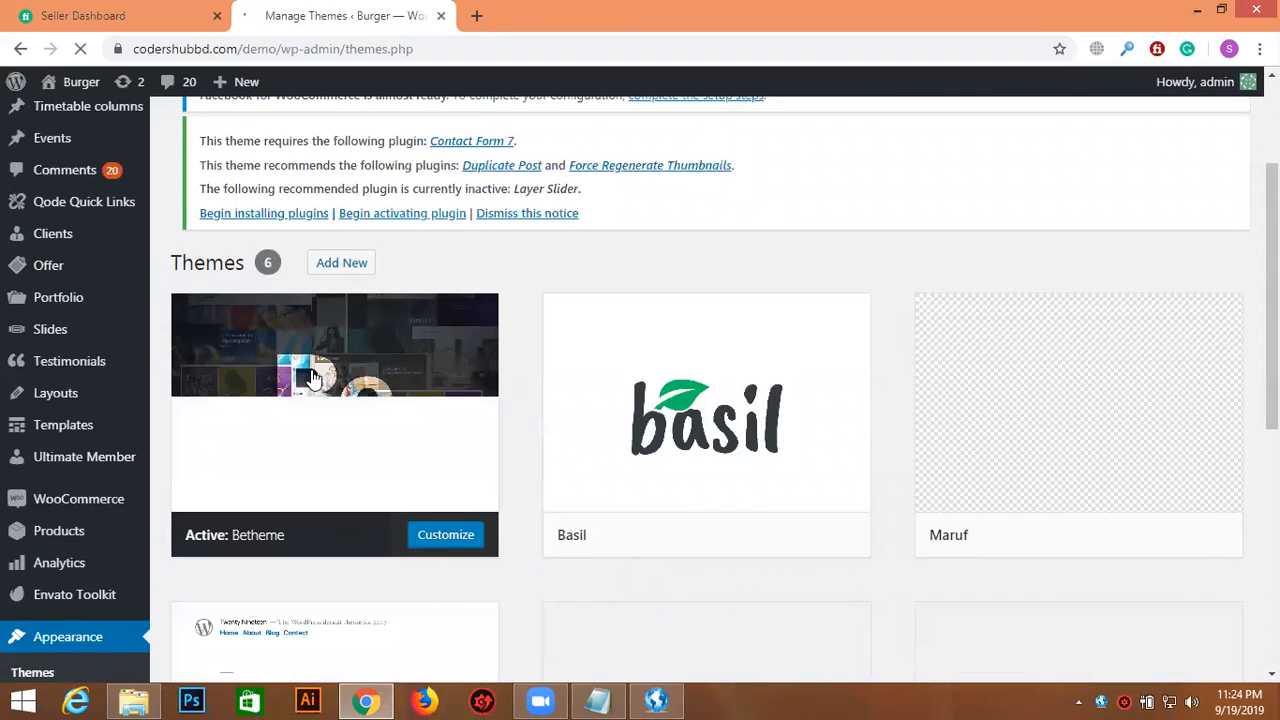
{"action": "left_click", "coordinate": [383, 357]}
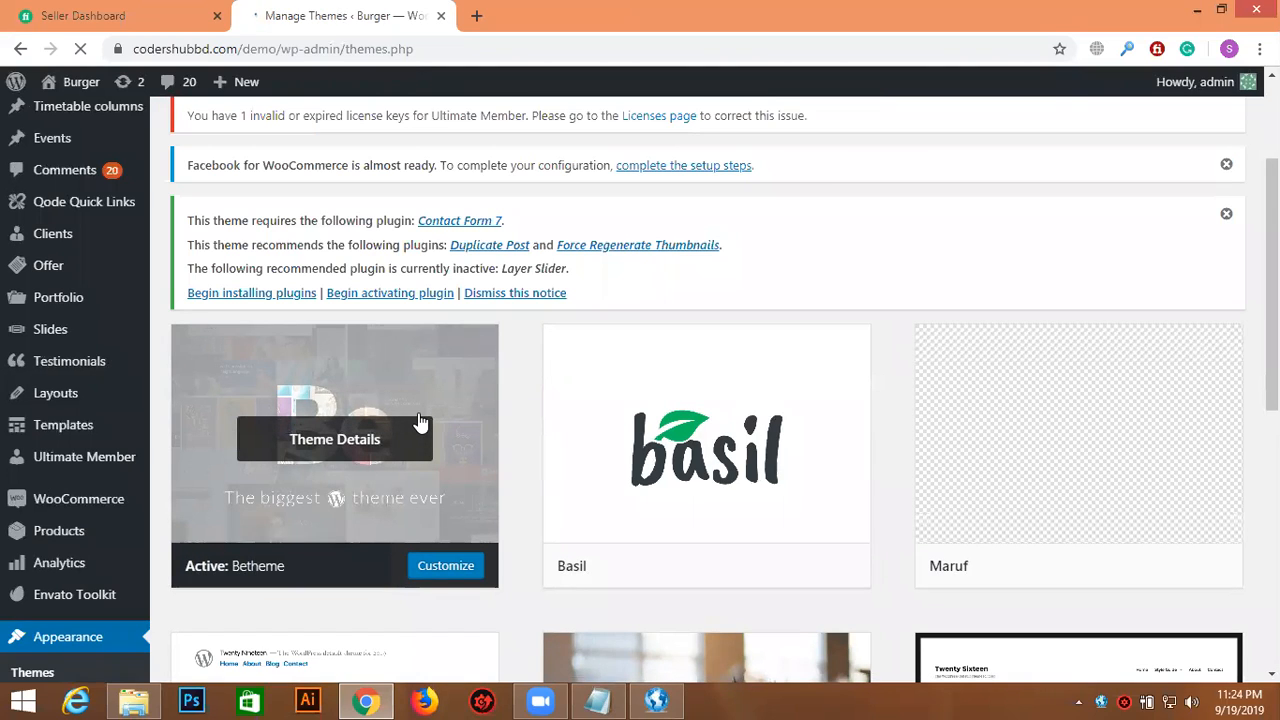
{"action": "scroll", "coordinate": [395, 400], "scroll_direction": "down", "scroll_amount": 1}
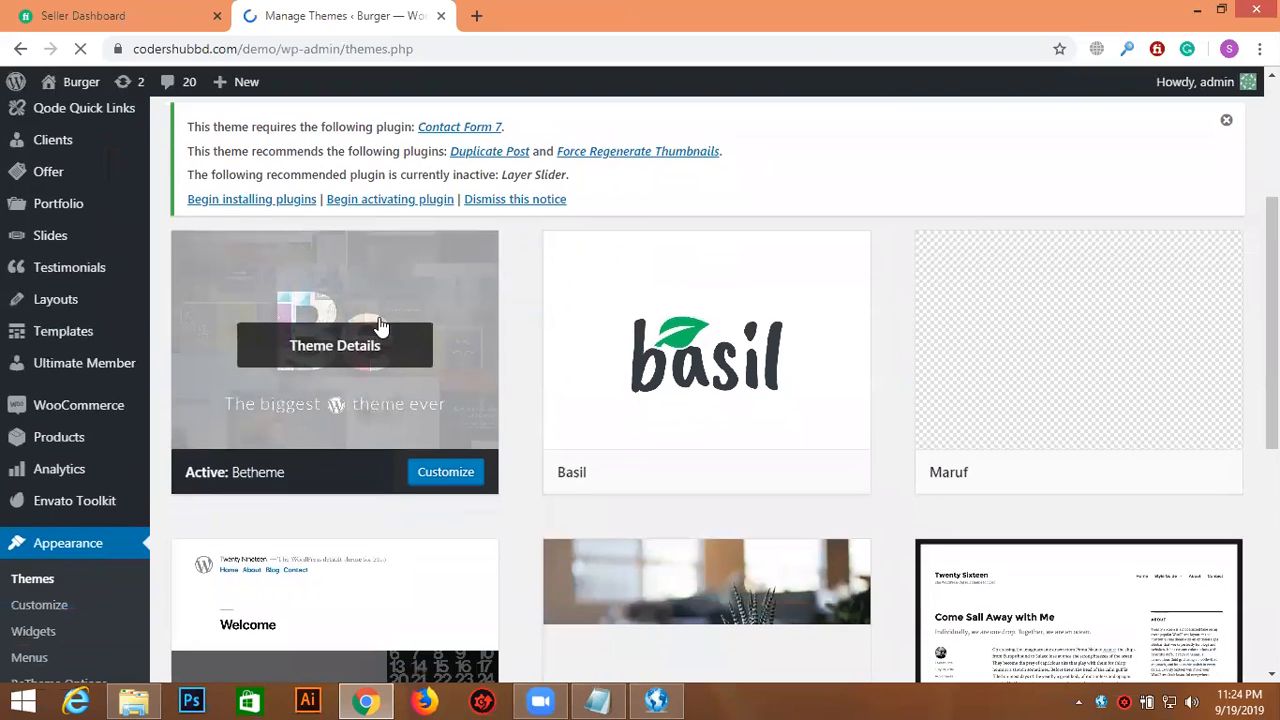
{"action": "left_click", "coordinate": [445, 297]}
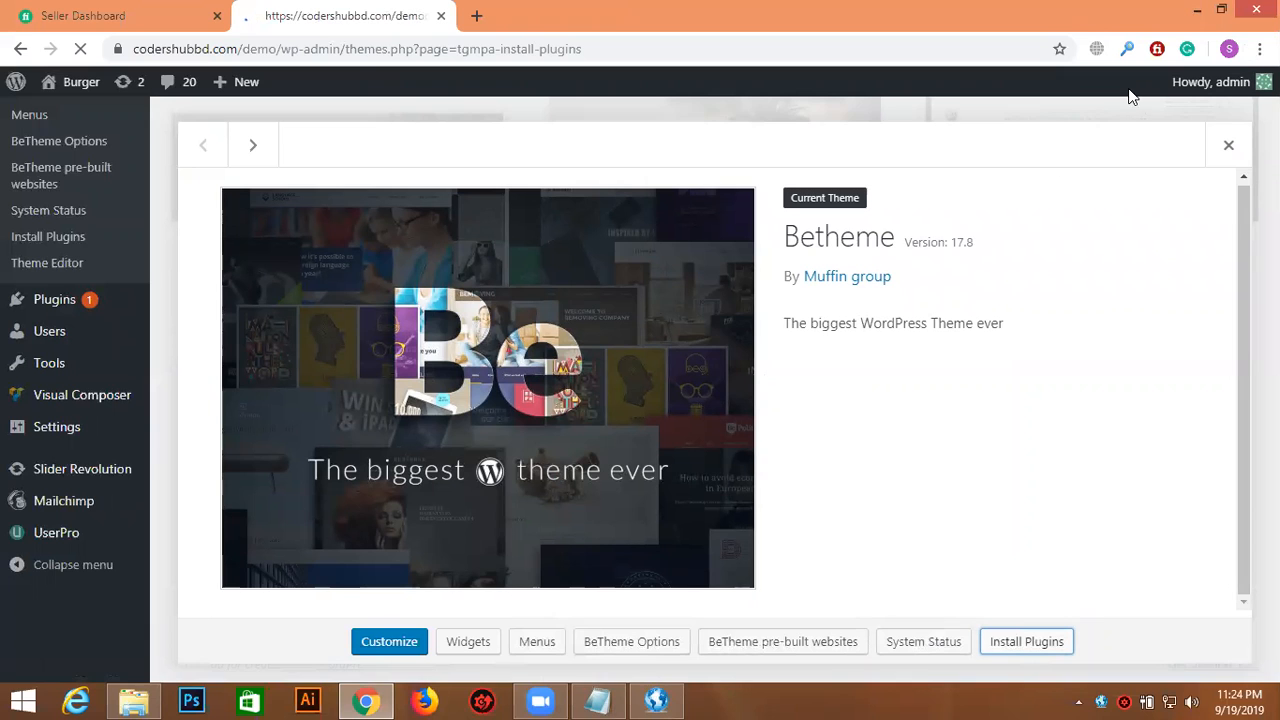
- Select all the listed theme plugins and run the bulk Install action on them
{"action": "scroll", "coordinate": [480, 340], "scroll_direction": "down", "scroll_amount": 5}
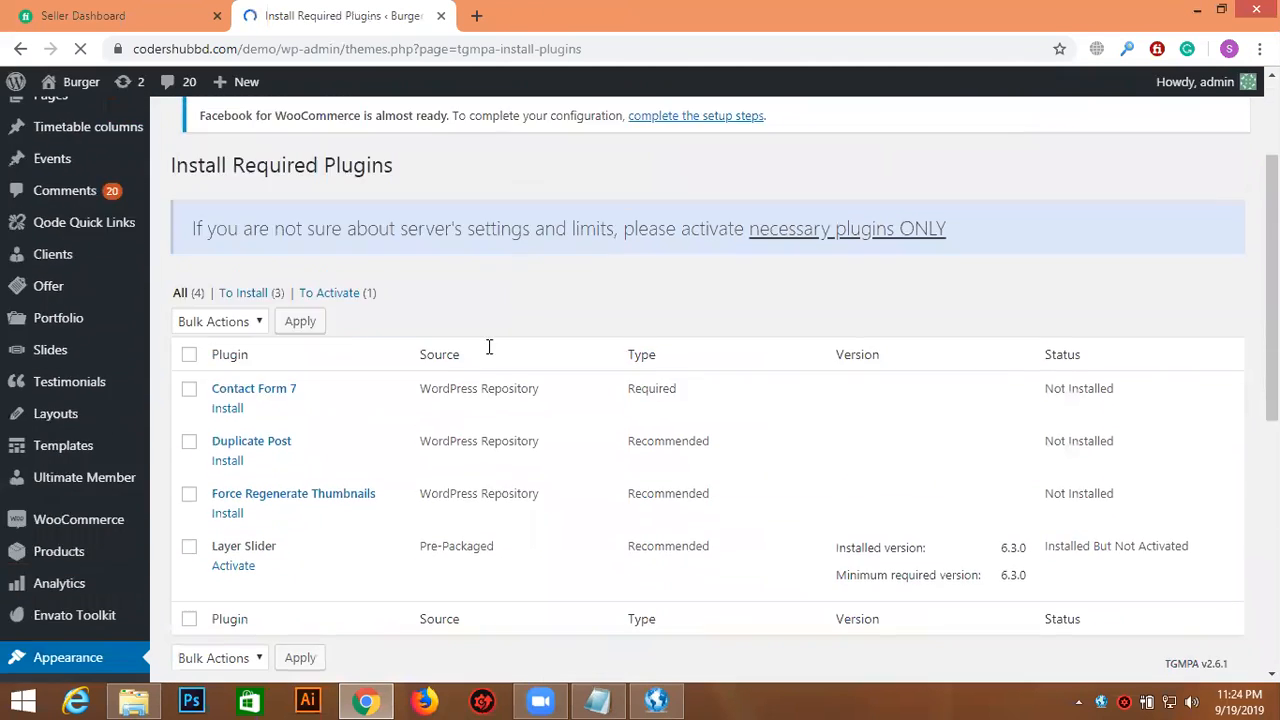
{"action": "left_click", "coordinate": [212, 214]}
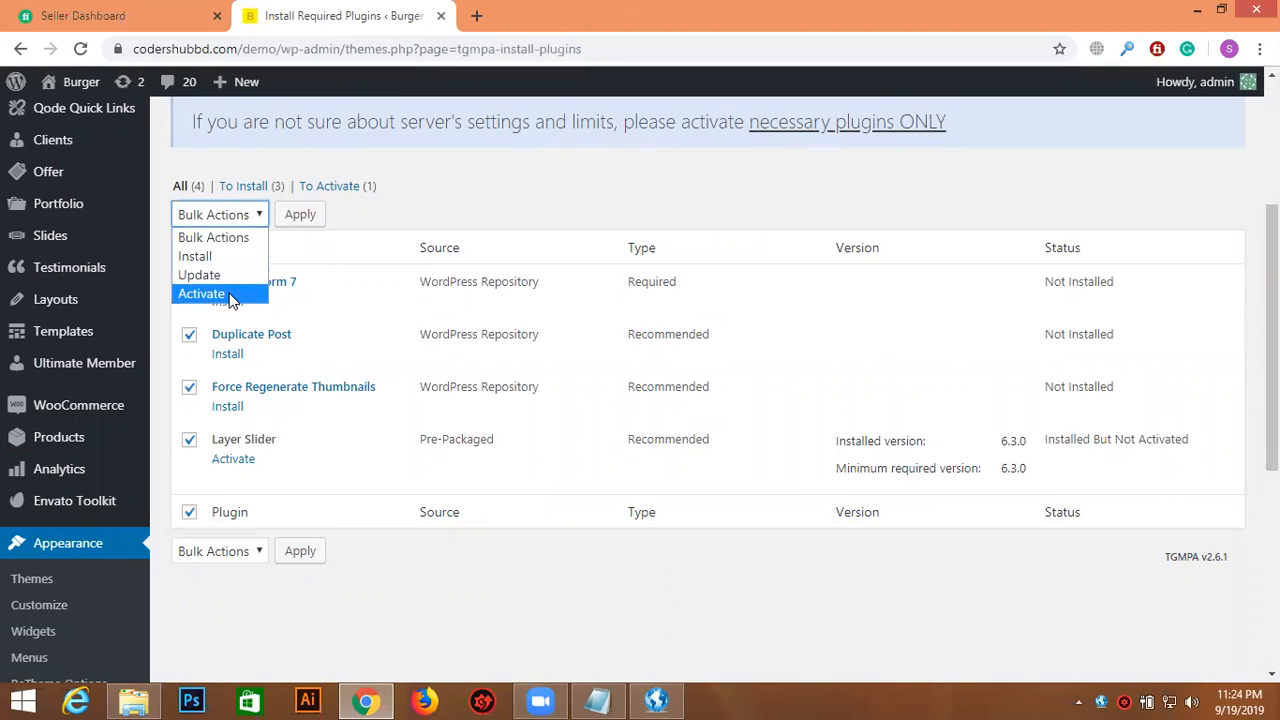
{"action": "left_click", "coordinate": [196, 256]}
{"action": "left_click", "coordinate": [286, 224]}
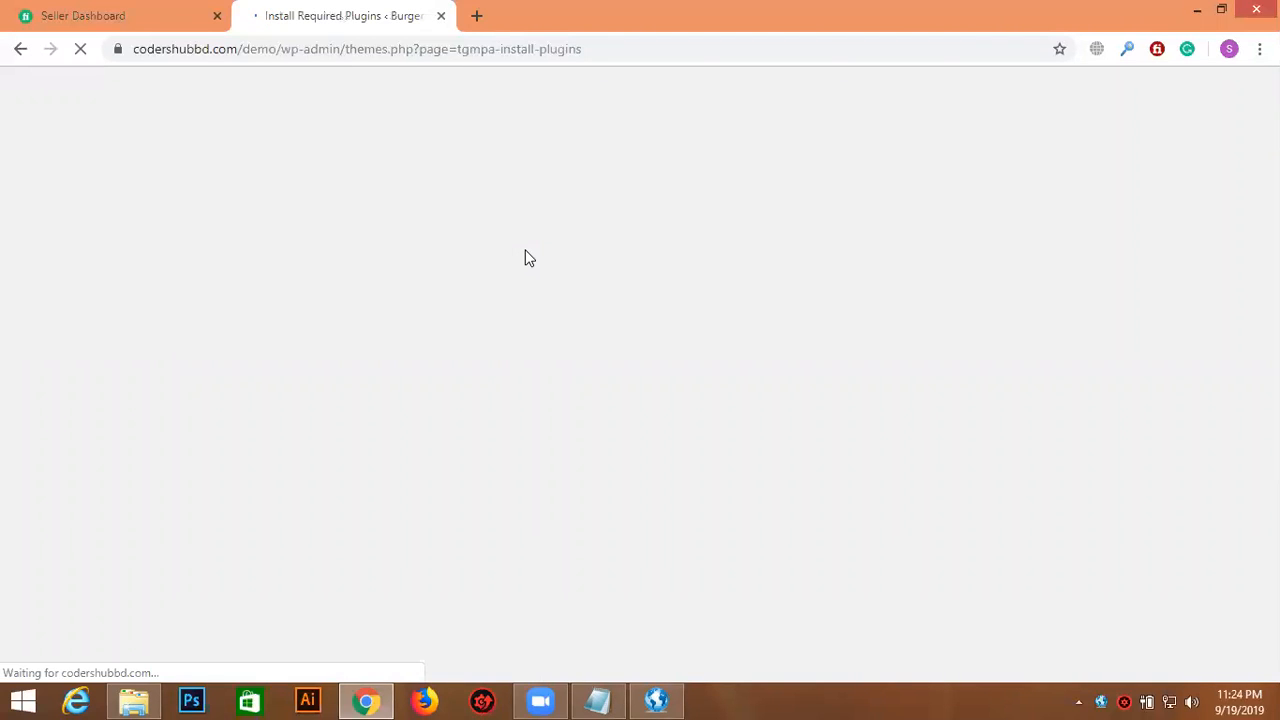
{"action": "scroll", "coordinate": [391, 376], "scroll_direction": "down", "scroll_amount": 1}
{"action": "scroll", "coordinate": [391, 378], "scroll_direction": "down", "scroll_amount": 3}
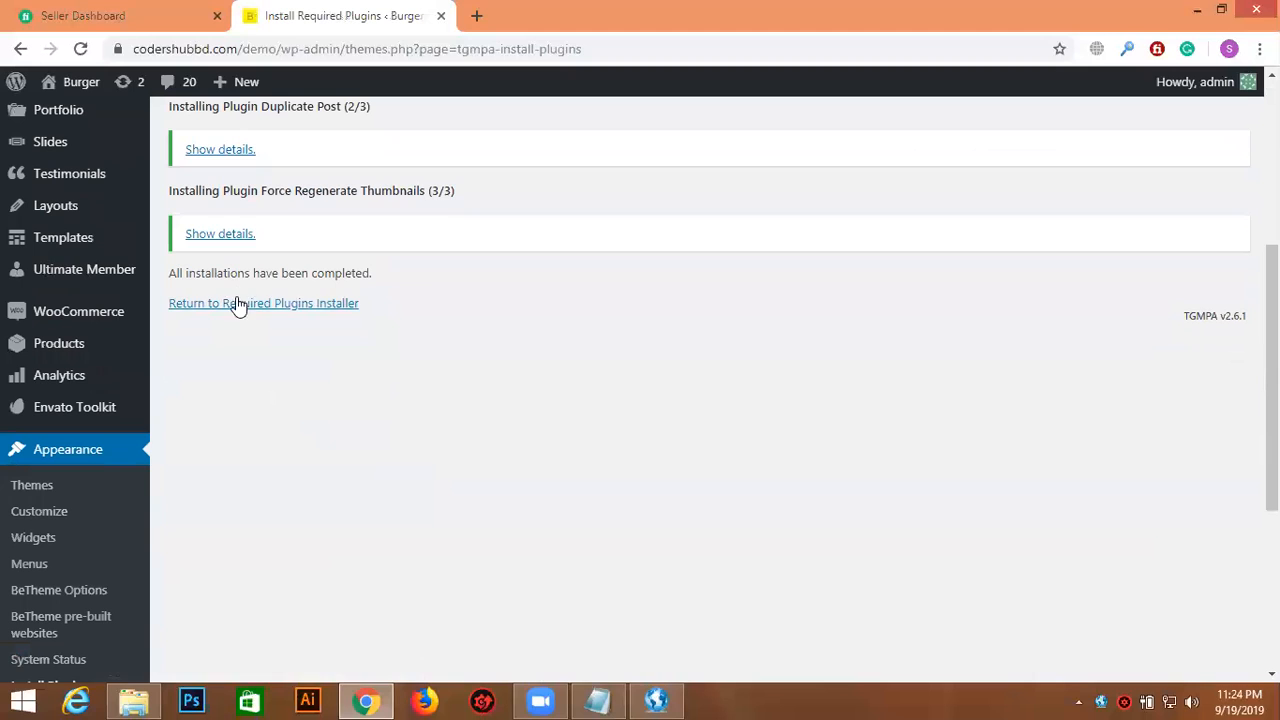
- Return to the required plugins list and bulk-activate Contact Form 7, Duplicate Post, Force Regenerate Thumbnails and Layer Slider
{"action": "left_click", "coordinate": [237, 305]}
{"action": "scroll", "coordinate": [431, 268], "scroll_direction": "up", "scroll_amount": 3}
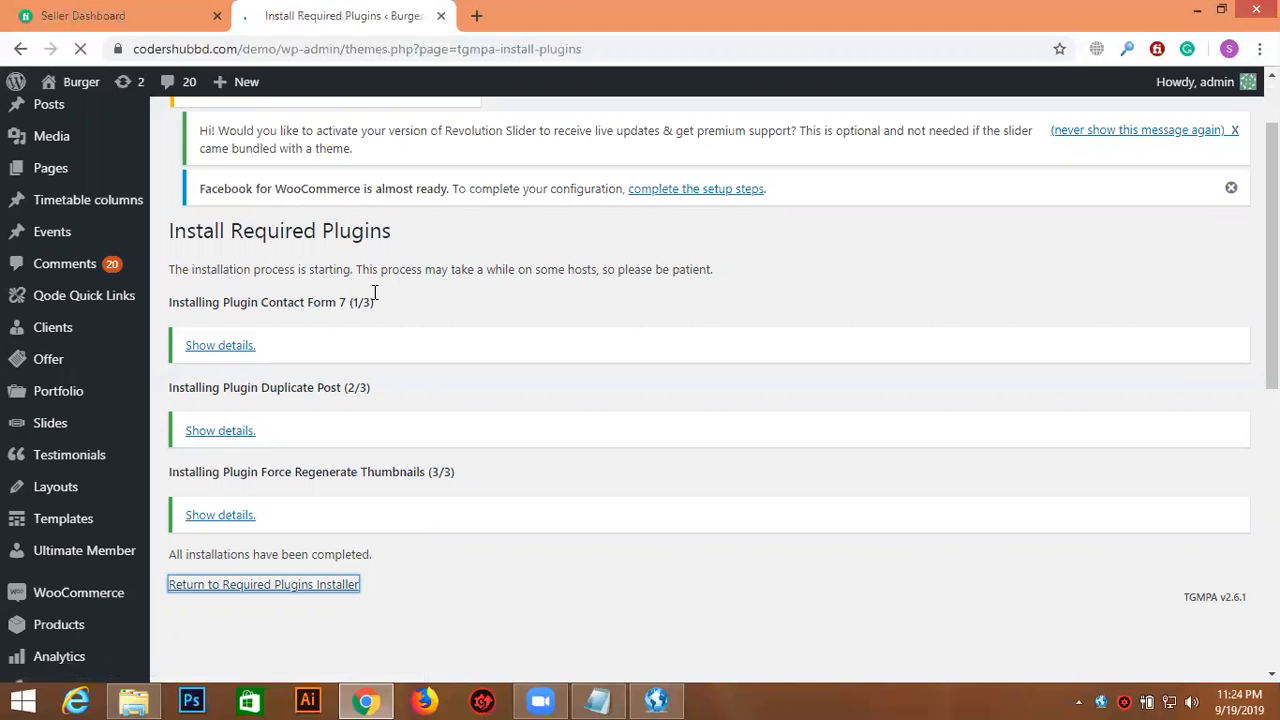
{"action": "scroll", "coordinate": [354, 265], "scroll_direction": "down", "scroll_amount": 1}
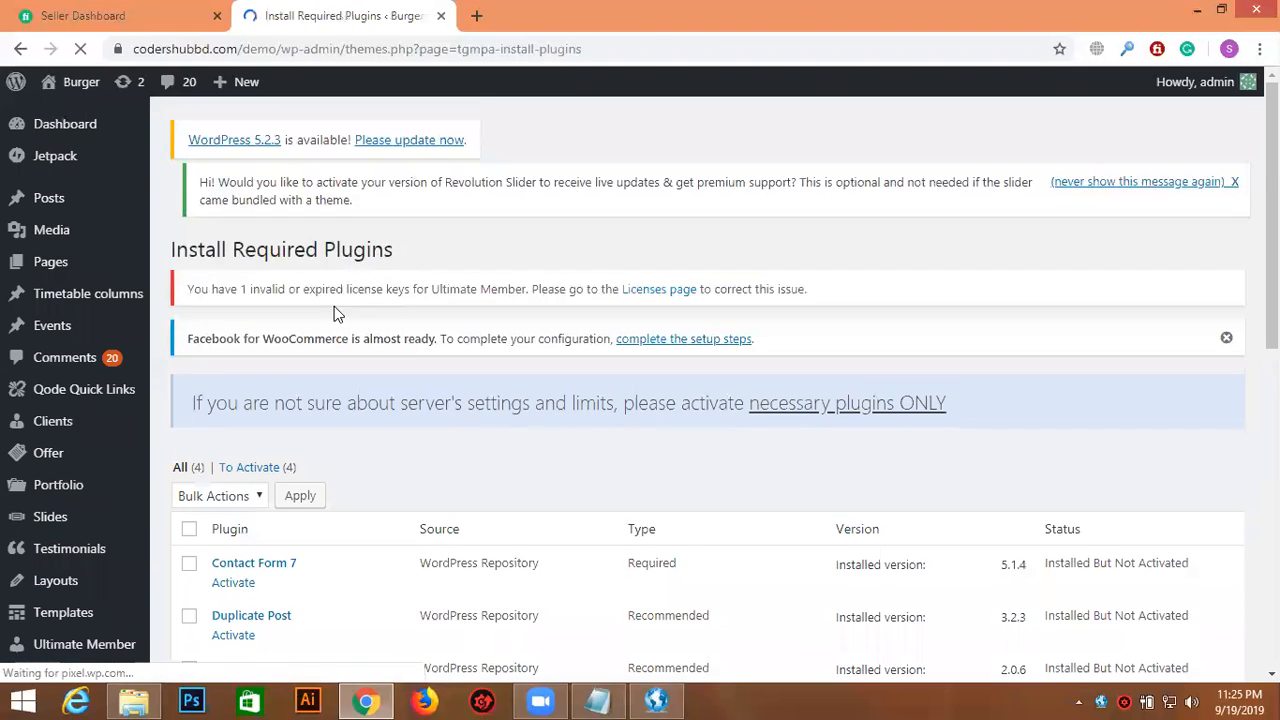
{"action": "scroll", "coordinate": [334, 306], "scroll_direction": "down", "scroll_amount": 3}
{"action": "left_click", "coordinate": [189, 248]}
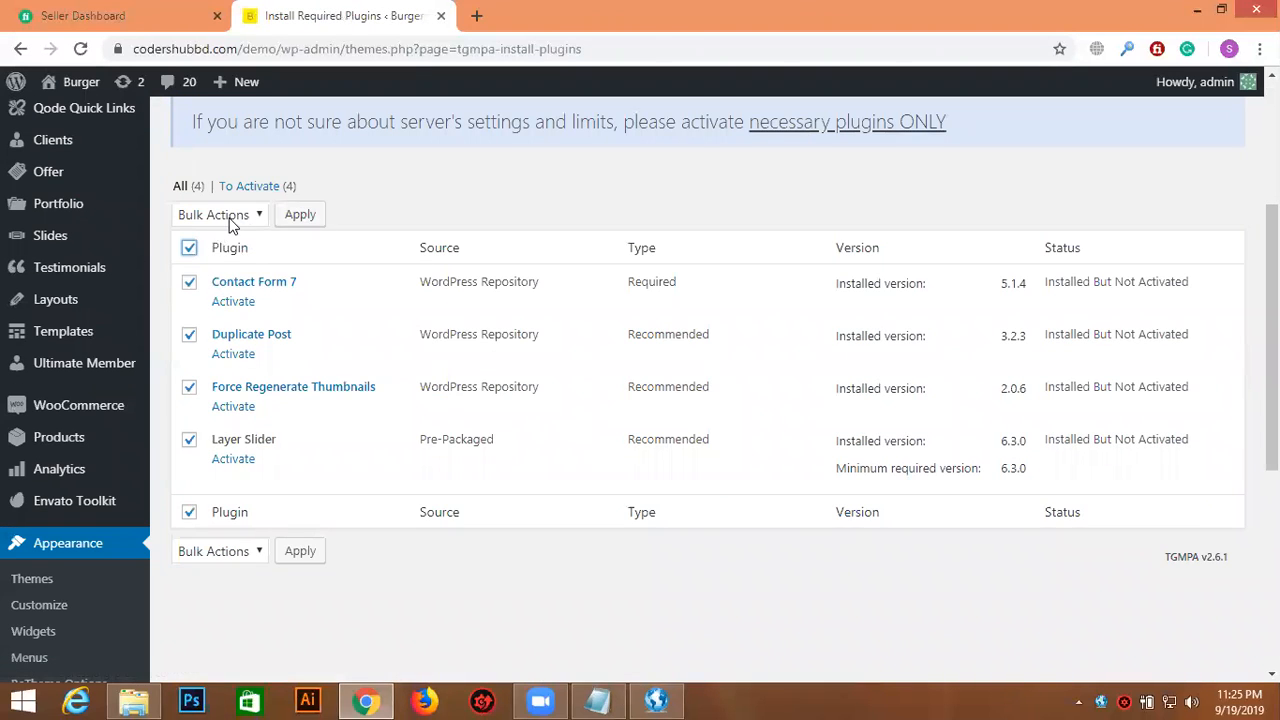
{"action": "left_click", "coordinate": [230, 218]}
{"action": "left_click", "coordinate": [205, 293]}
{"action": "left_click", "coordinate": [307, 215]}
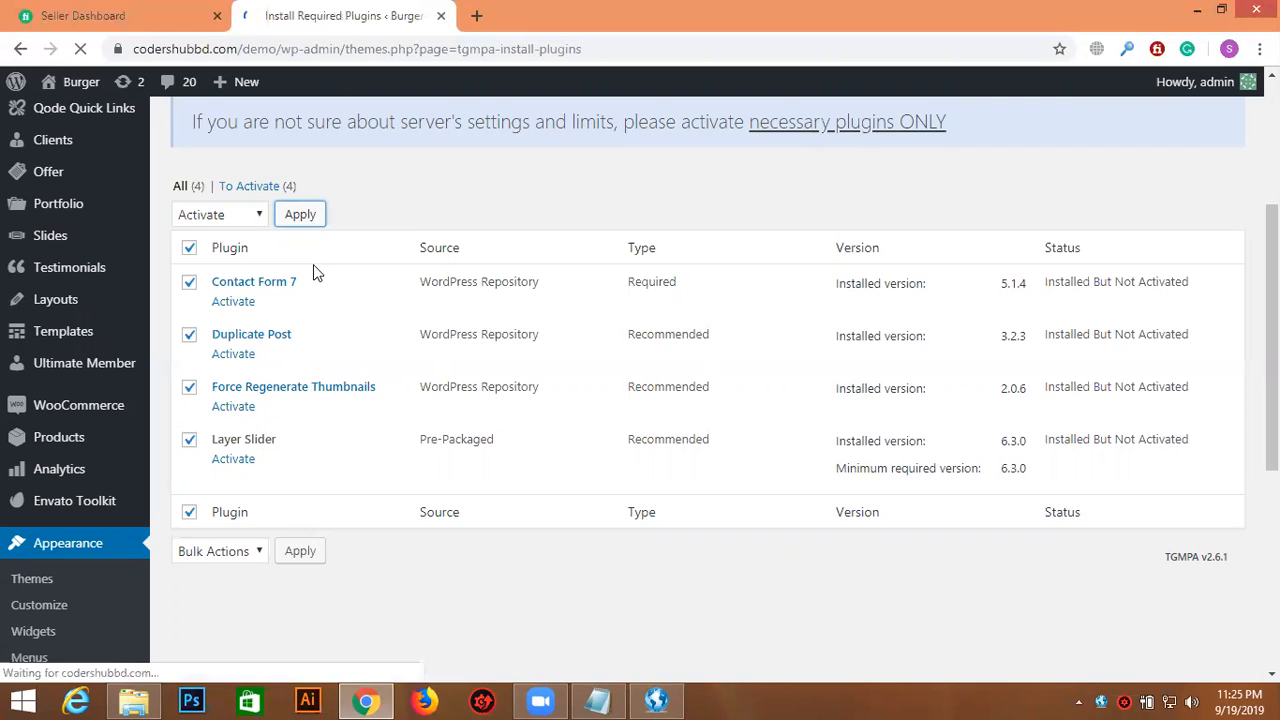
- Open the BeTheme pre-built websites page
{"action": "scroll", "coordinate": [407, 272], "scroll_direction": "down", "scroll_amount": 3}
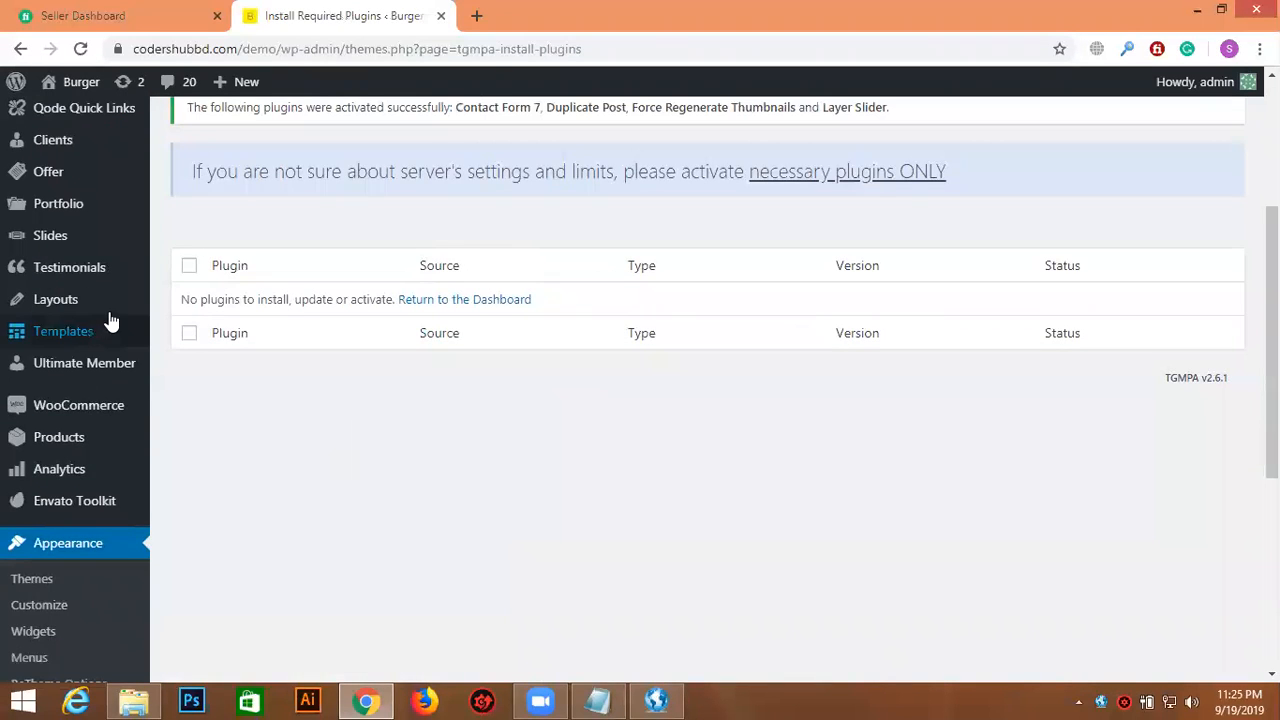
{"action": "scroll", "coordinate": [586, 309], "scroll_direction": "down", "scroll_amount": 2}
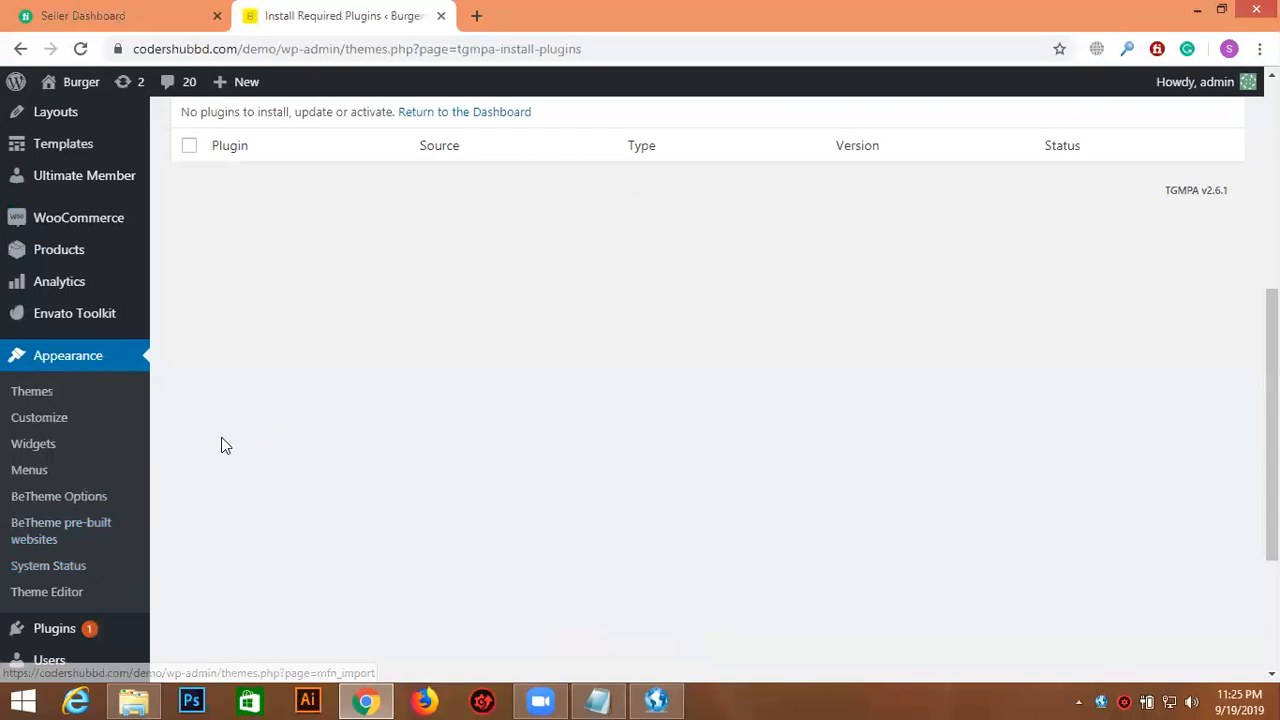
{"action": "left_click", "coordinate": [53, 533]}
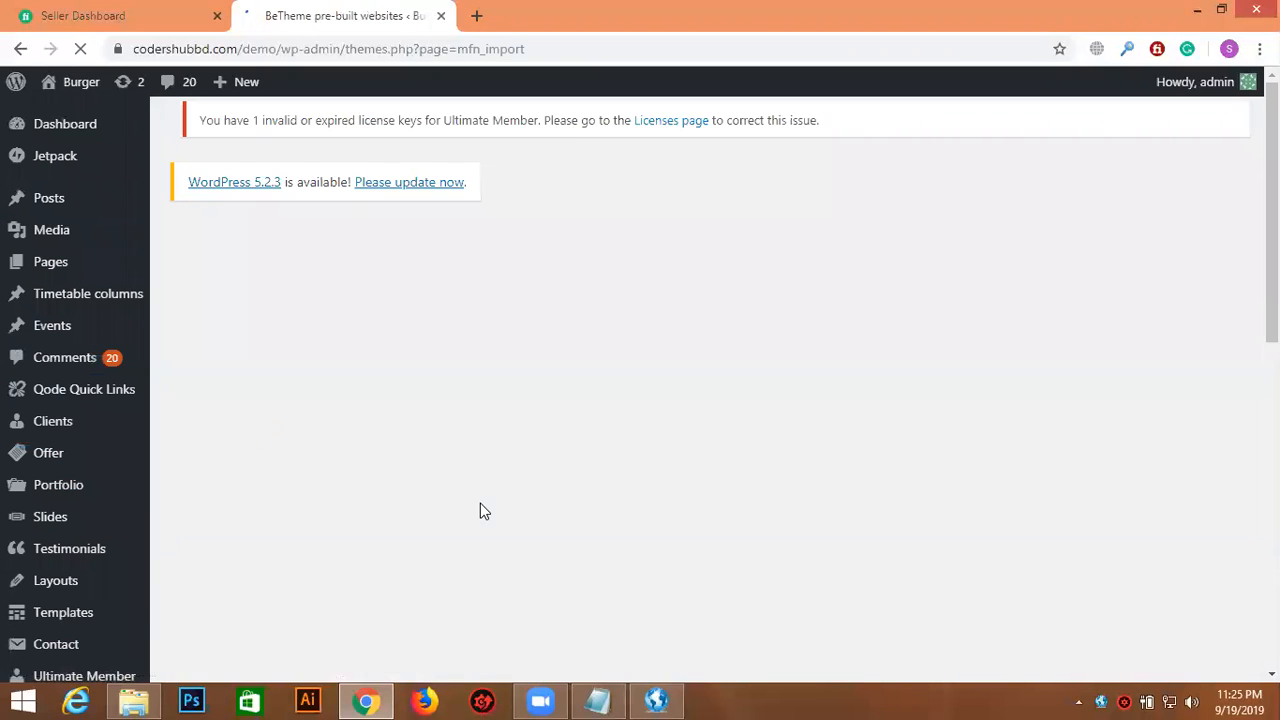
- Look through the full gallery of BeTheme pre-built websites to see which demo designs are available
{"action": "scroll", "coordinate": [620, 467], "scroll_direction": "down", "scroll_amount": 2}
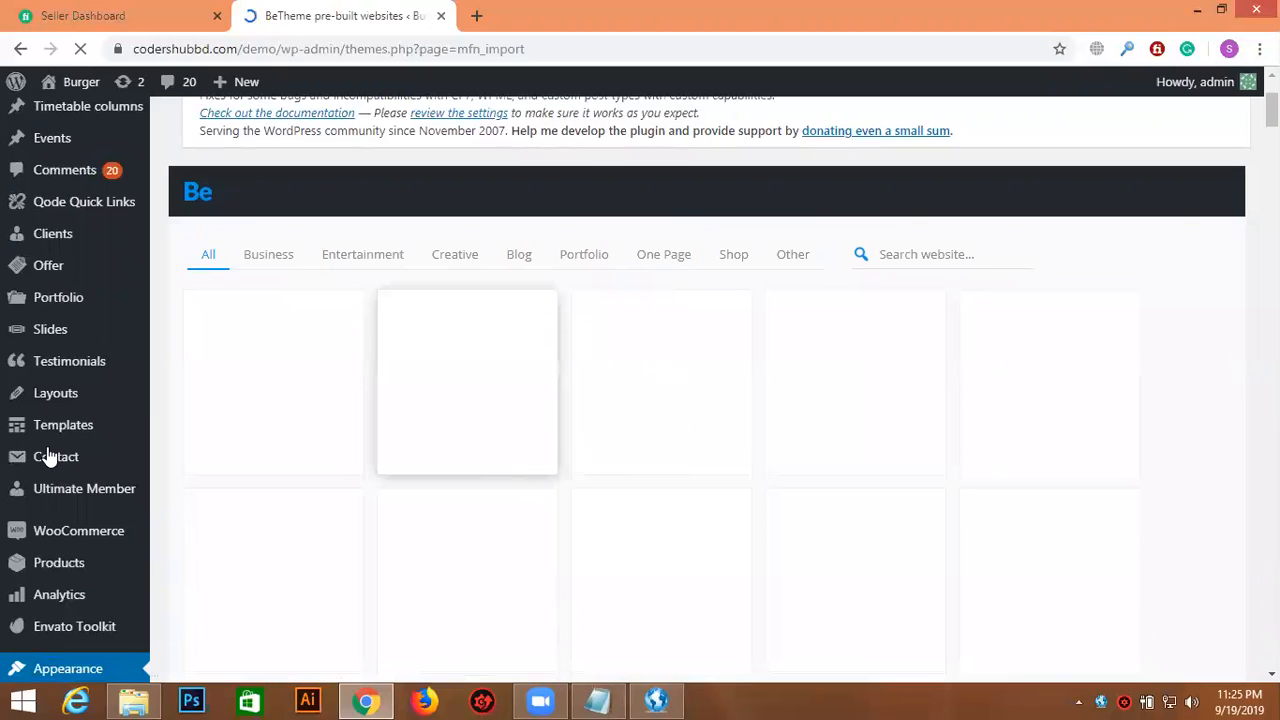
{"action": "scroll", "coordinate": [690, 408], "scroll_direction": "down", "scroll_amount": 1}
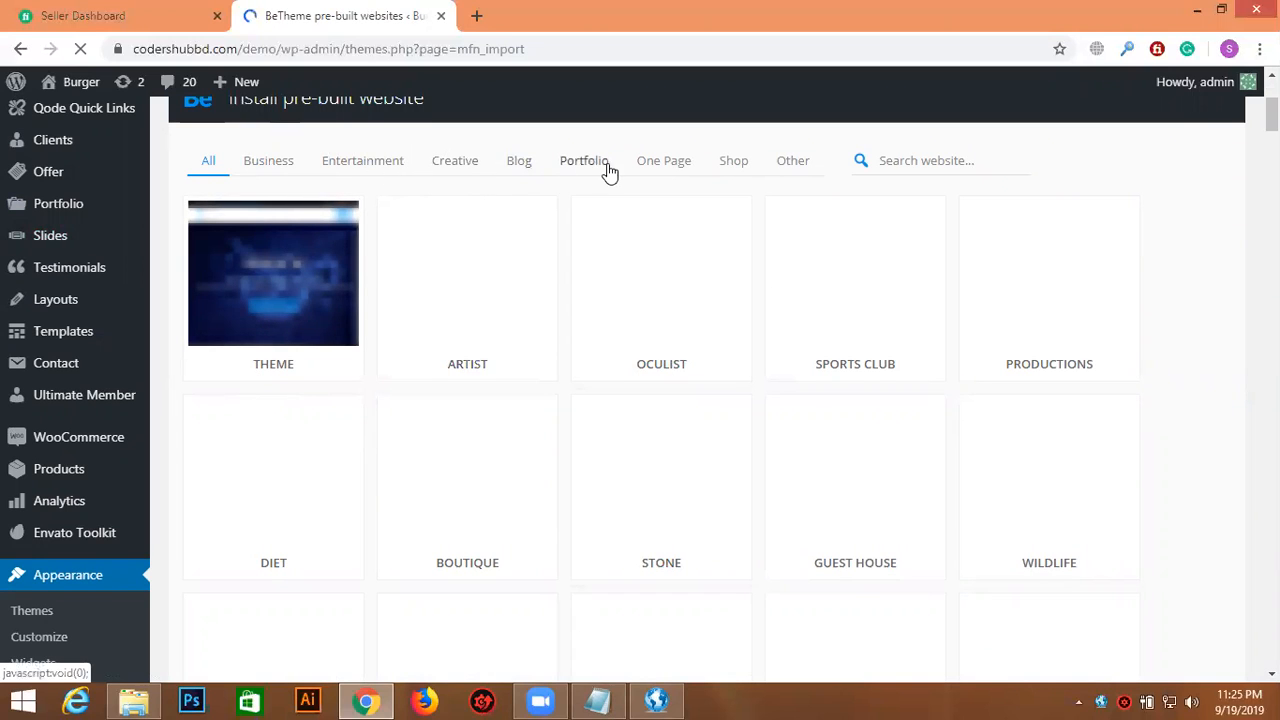
{"action": "scroll", "coordinate": [761, 349], "scroll_direction": "down", "scroll_amount": 1}
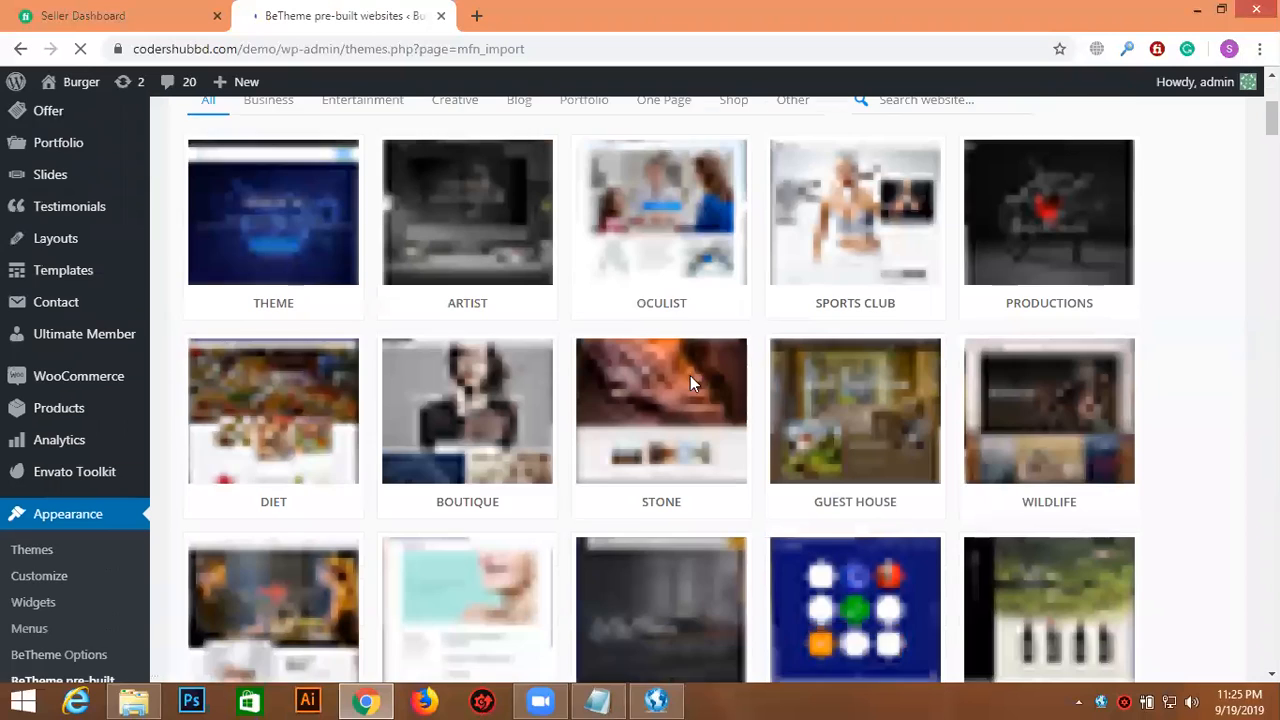
{"action": "scroll", "coordinate": [605, 357], "scroll_direction": "down", "scroll_amount": 10}
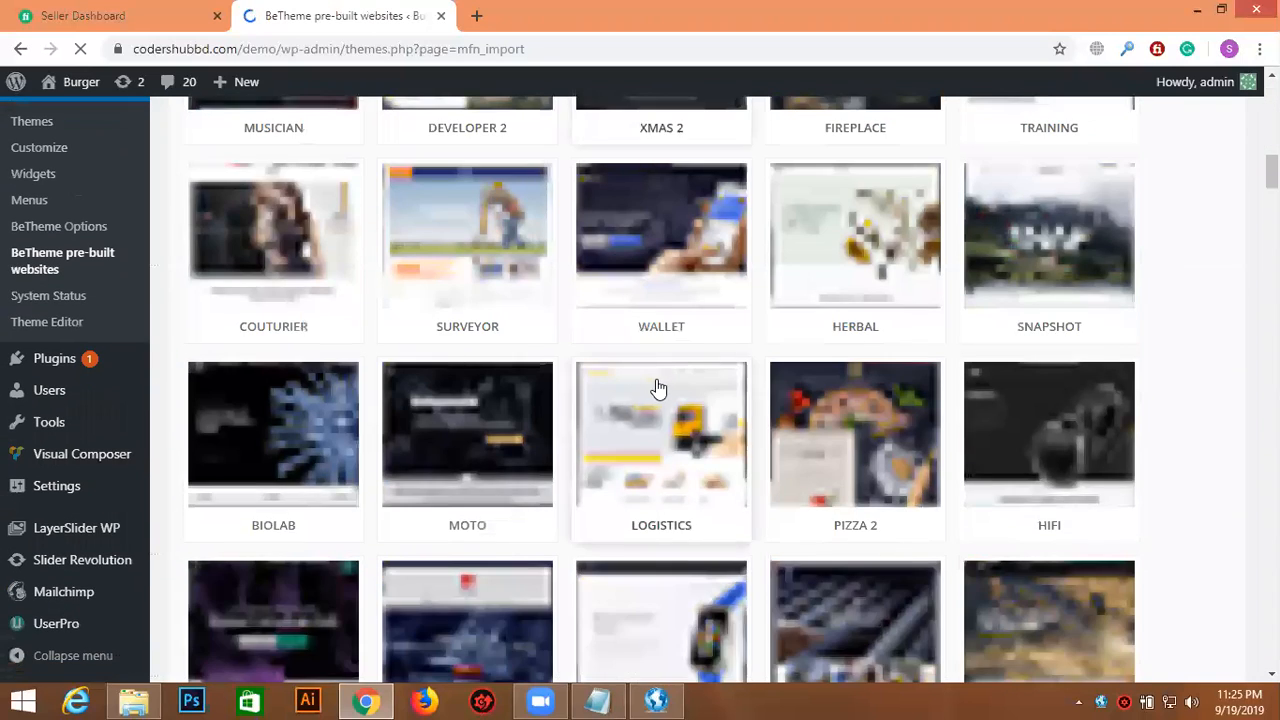
{"action": "scroll", "coordinate": [664, 388], "scroll_direction": "up", "scroll_amount": 12}
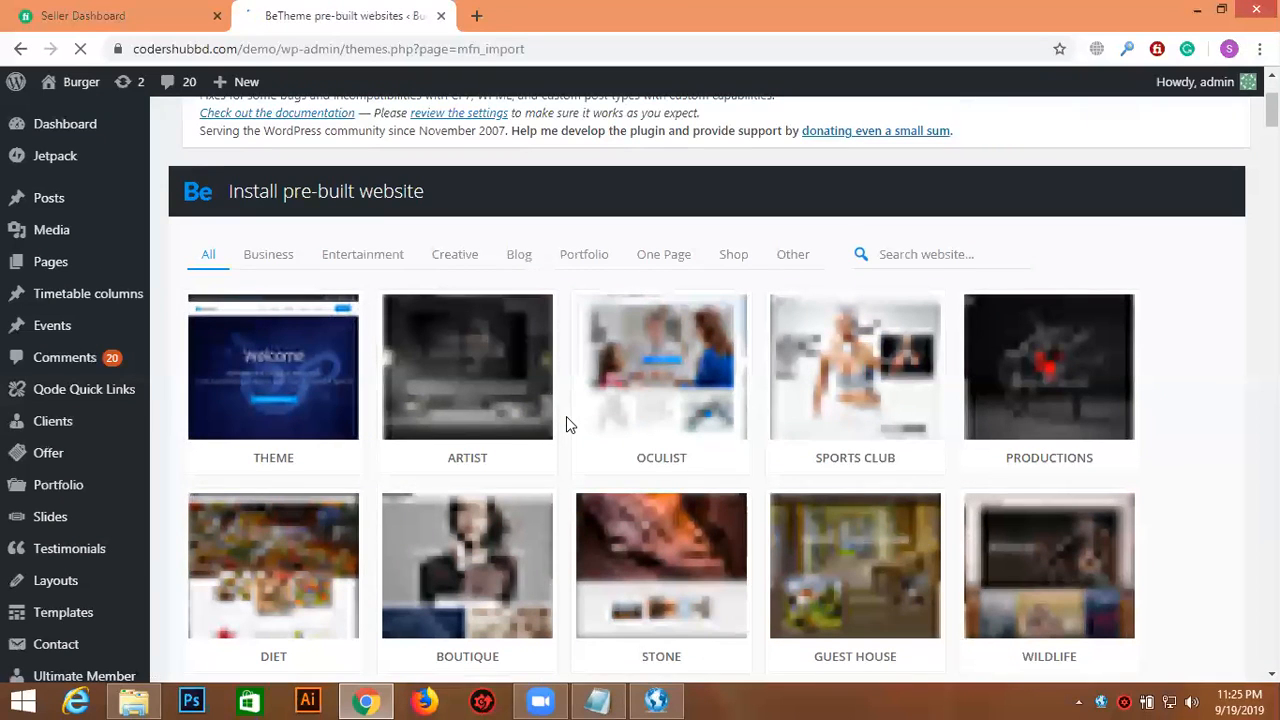
{"action": "scroll", "coordinate": [636, 457], "scroll_direction": "down", "scroll_amount": 1}
{"action": "scroll", "coordinate": [636, 457], "scroll_direction": "down", "scroll_amount": 15}
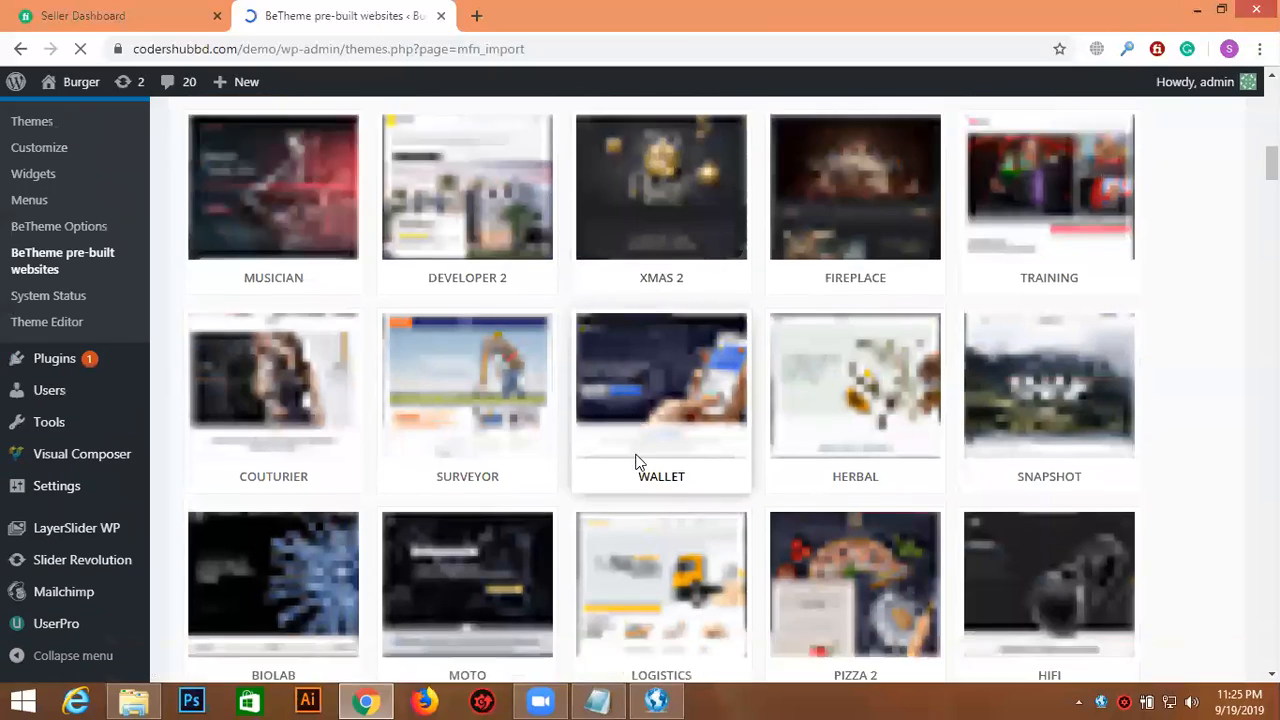
{"action": "scroll", "coordinate": [640, 458], "scroll_direction": "down", "scroll_amount": 20}
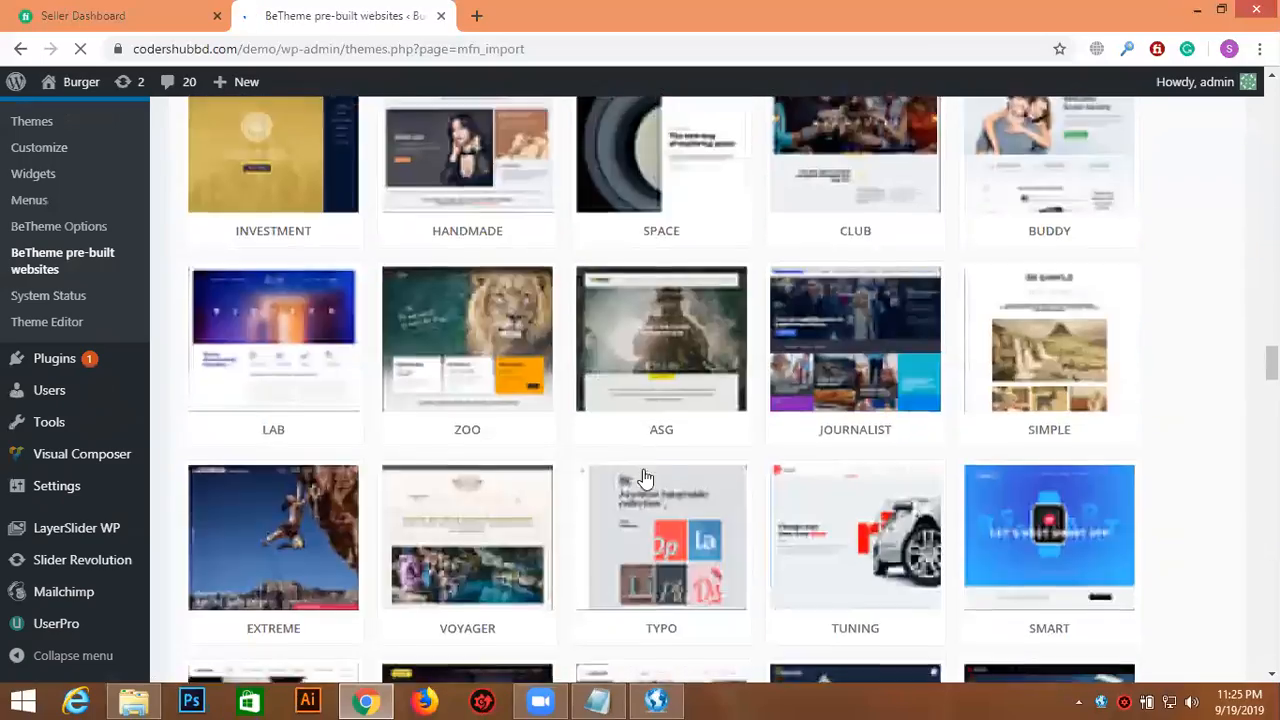
{"action": "scroll", "coordinate": [639, 501], "scroll_direction": "down", "scroll_amount": 15}
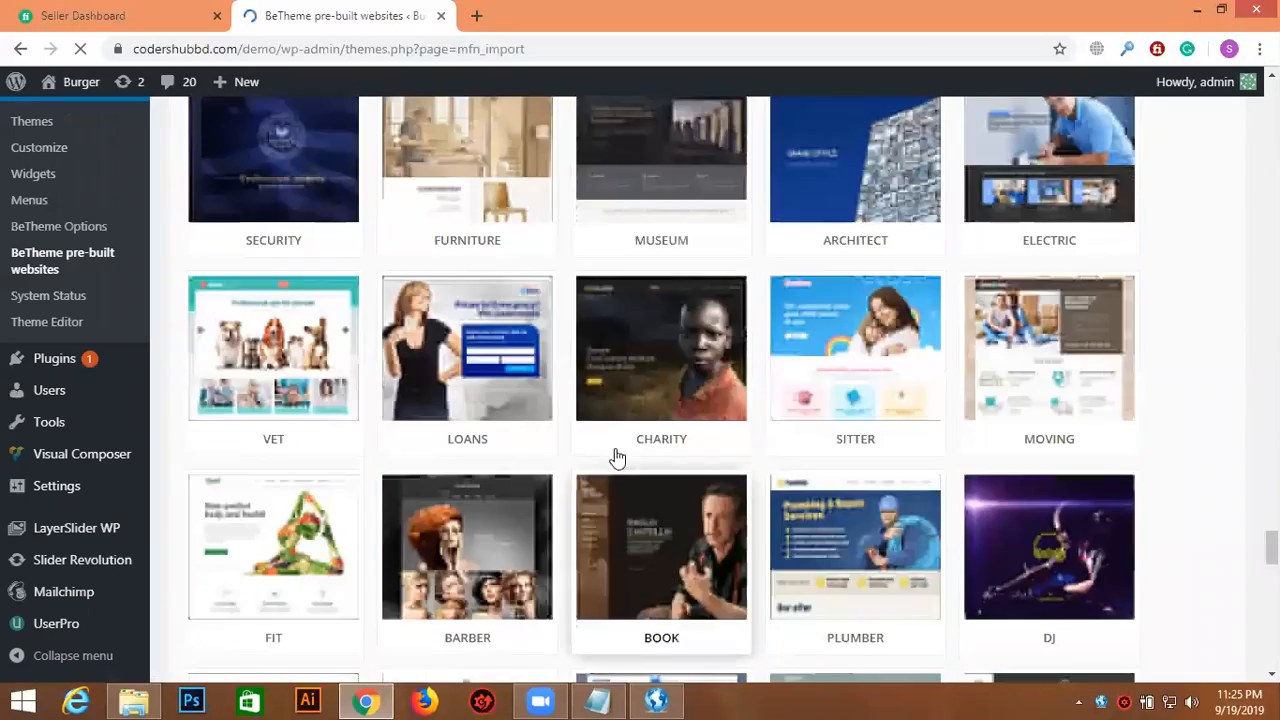
{"action": "scroll", "coordinate": [680, 363], "scroll_direction": "down", "scroll_amount": 15}
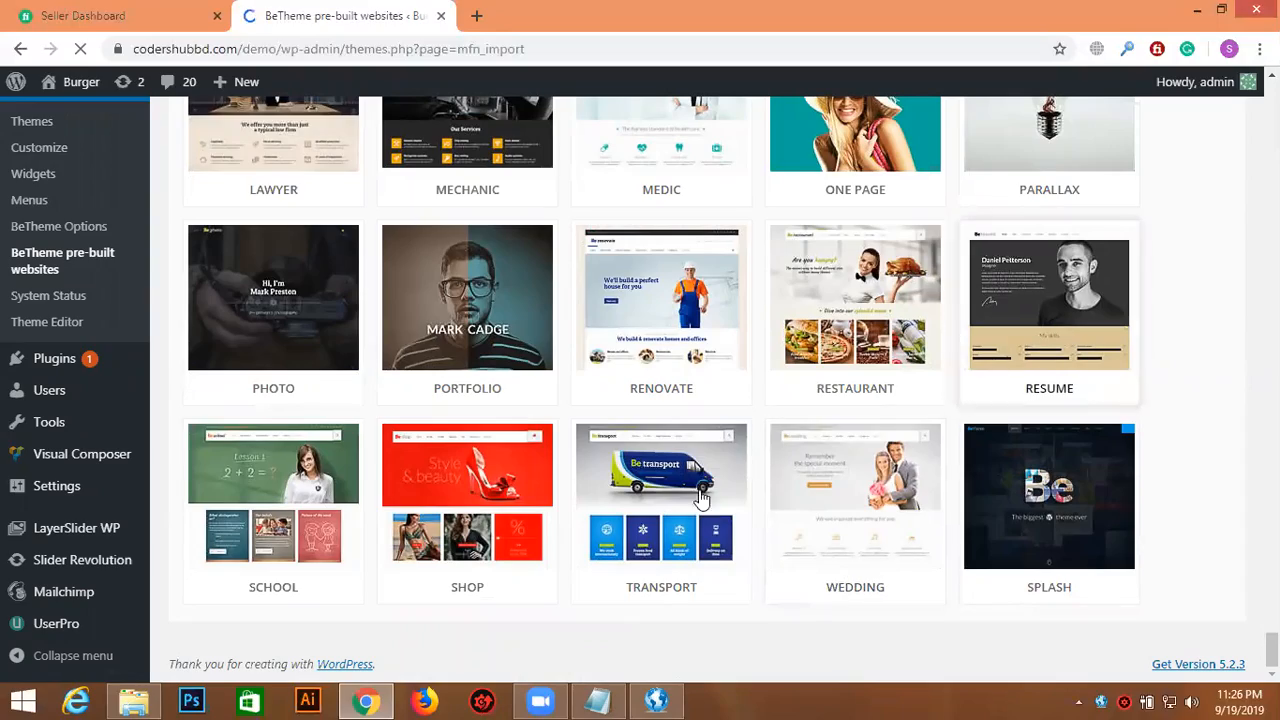
{"action": "scroll", "coordinate": [711, 503], "scroll_direction": "up", "scroll_amount": 3}
{"action": "scroll", "coordinate": [711, 503], "scroll_direction": "up", "scroll_amount": 15}
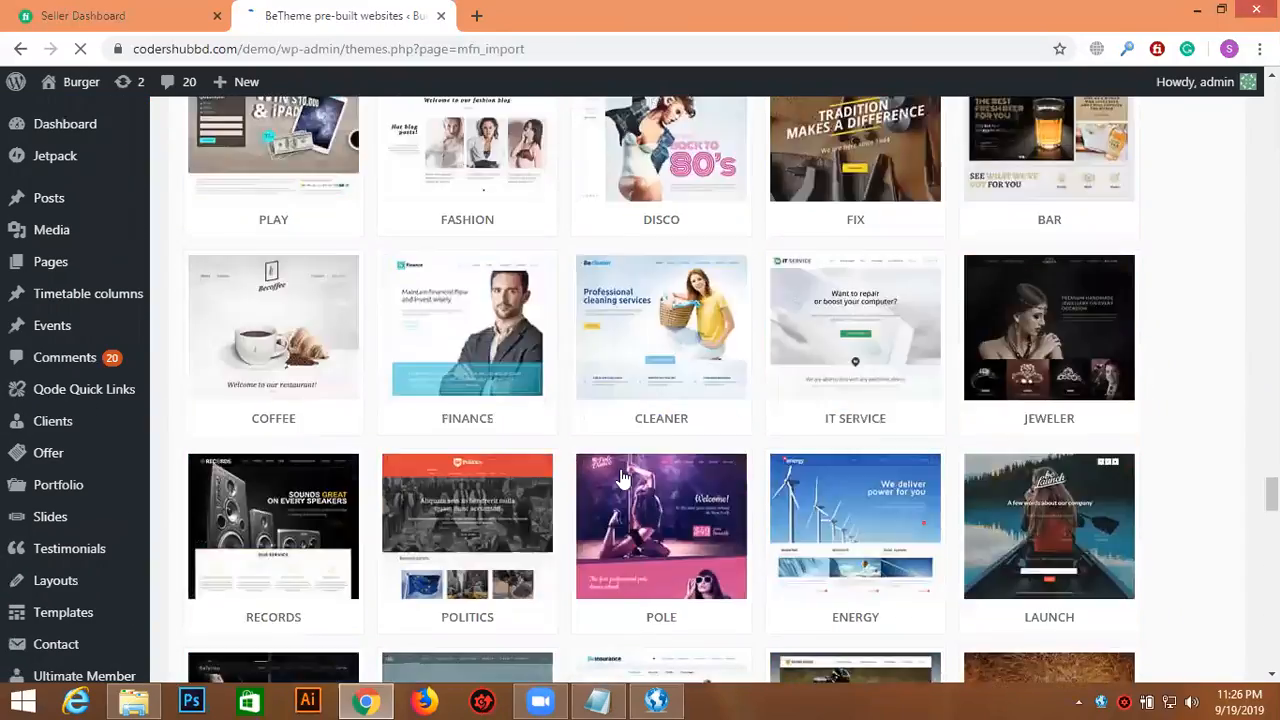
{"action": "scroll", "coordinate": [618, 473], "scroll_direction": "up", "scroll_amount": 15}
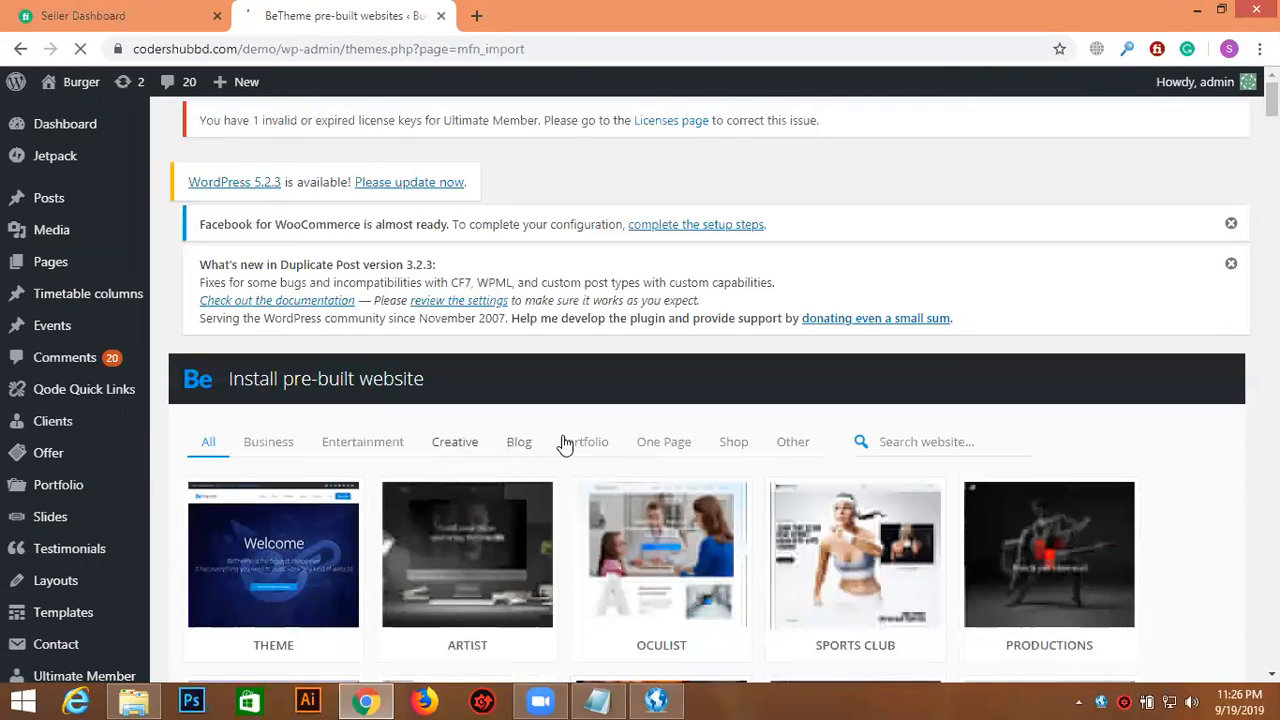
- Filter the pre-built websites by the Portfolio category and look through the matching designs
{"action": "left_click", "coordinate": [567, 444]}
{"action": "scroll", "coordinate": [671, 420], "scroll_direction": "down", "scroll_amount": 5}
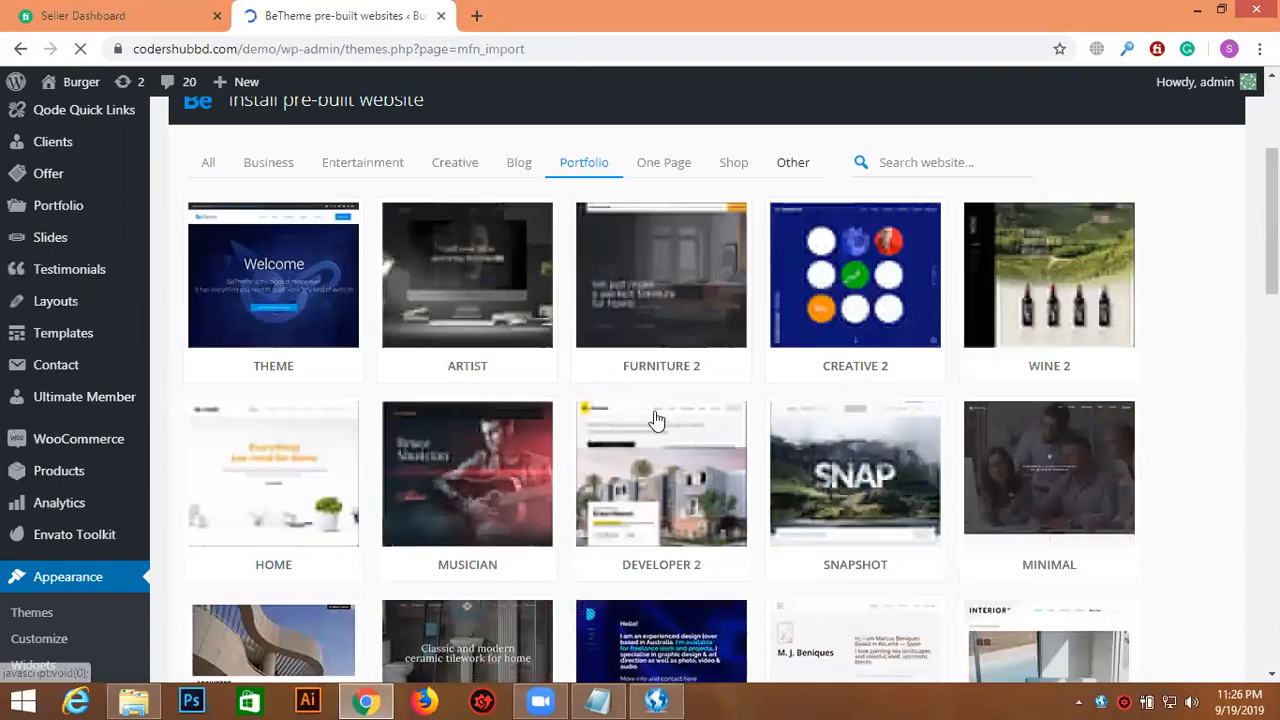
{"action": "scroll", "coordinate": [720, 396], "scroll_direction": "down", "scroll_amount": 2}
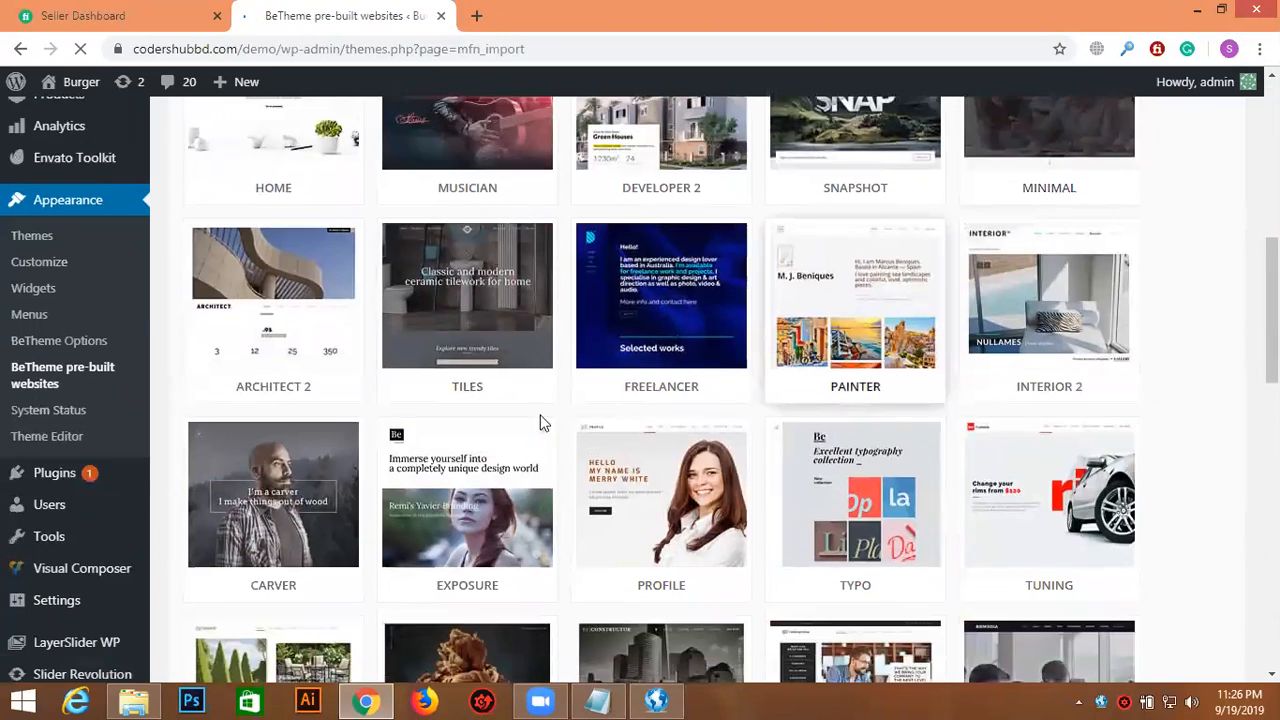
{"action": "scroll", "coordinate": [422, 437], "scroll_direction": "down", "scroll_amount": 7}
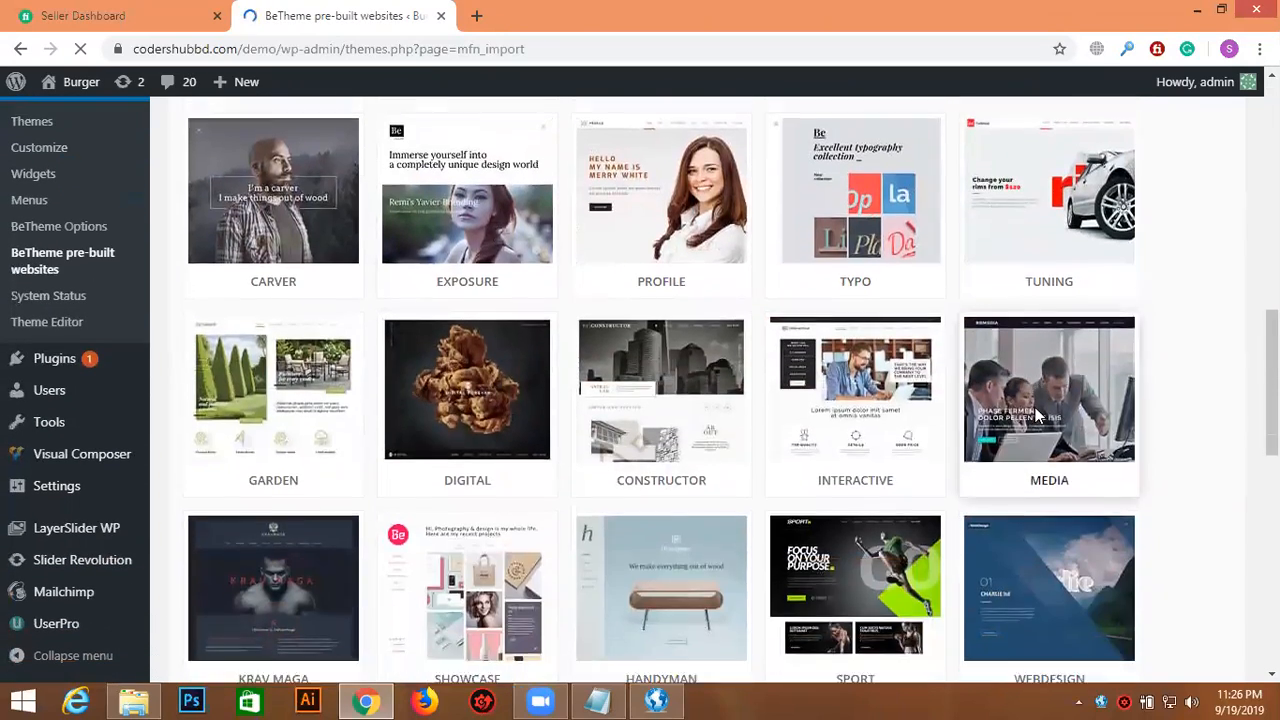
- Browse the Portfolio designs and open the installation details of the Profile pre-built website
{"action": "scroll", "coordinate": [868, 432], "scroll_direction": "down", "scroll_amount": 3}
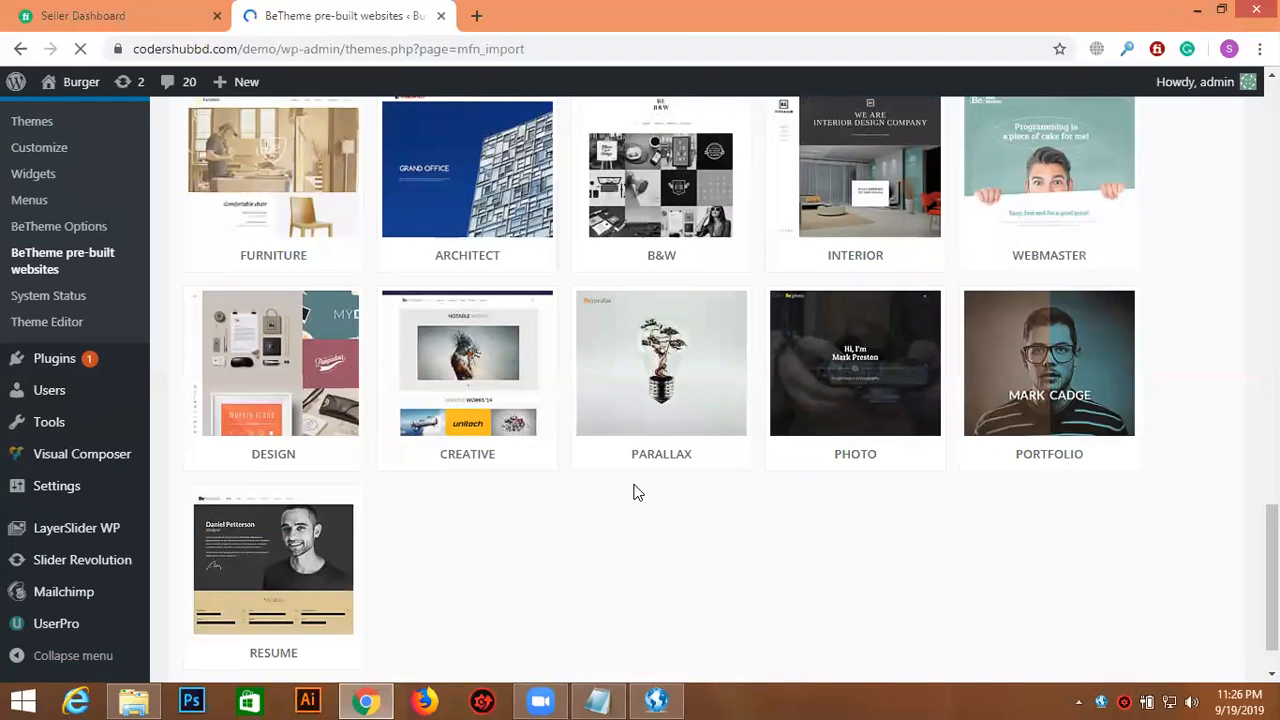
{"action": "scroll", "coordinate": [634, 497], "scroll_direction": "up", "scroll_amount": 13}
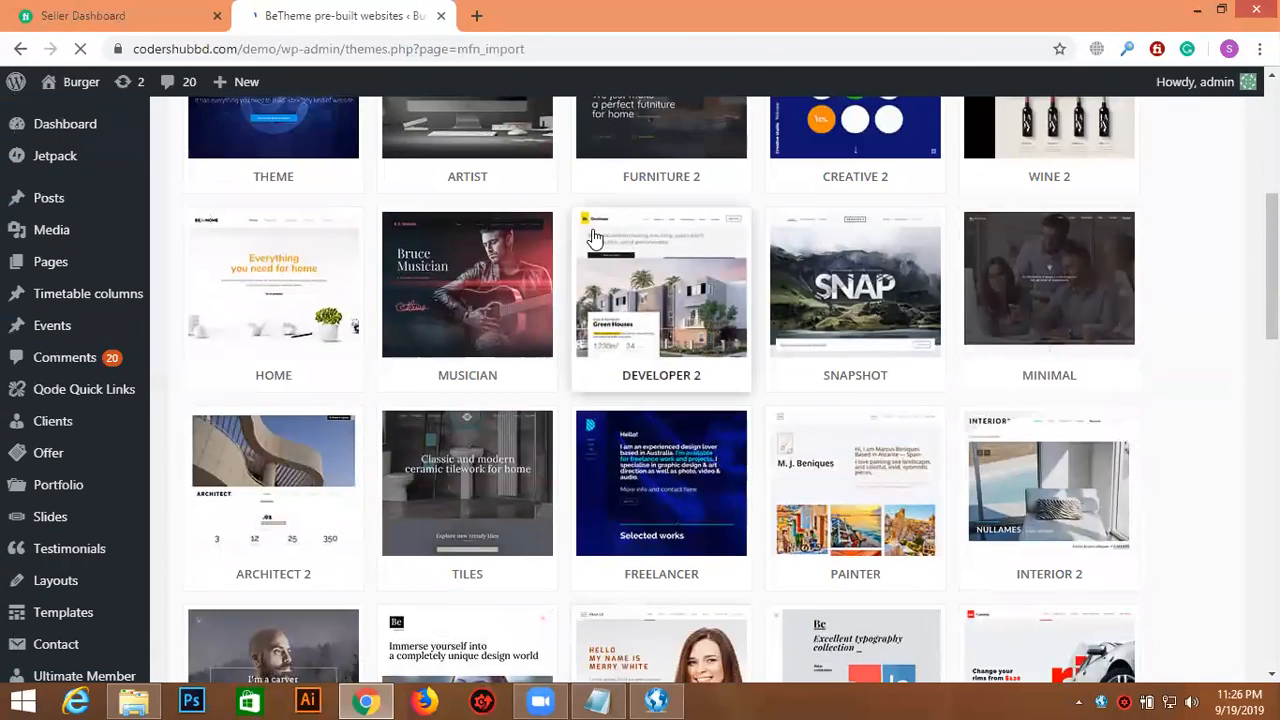
{"action": "scroll", "coordinate": [590, 250], "scroll_direction": "up", "scroll_amount": 4}
{"action": "scroll", "coordinate": [630, 366], "scroll_direction": "down", "scroll_amount": 2}
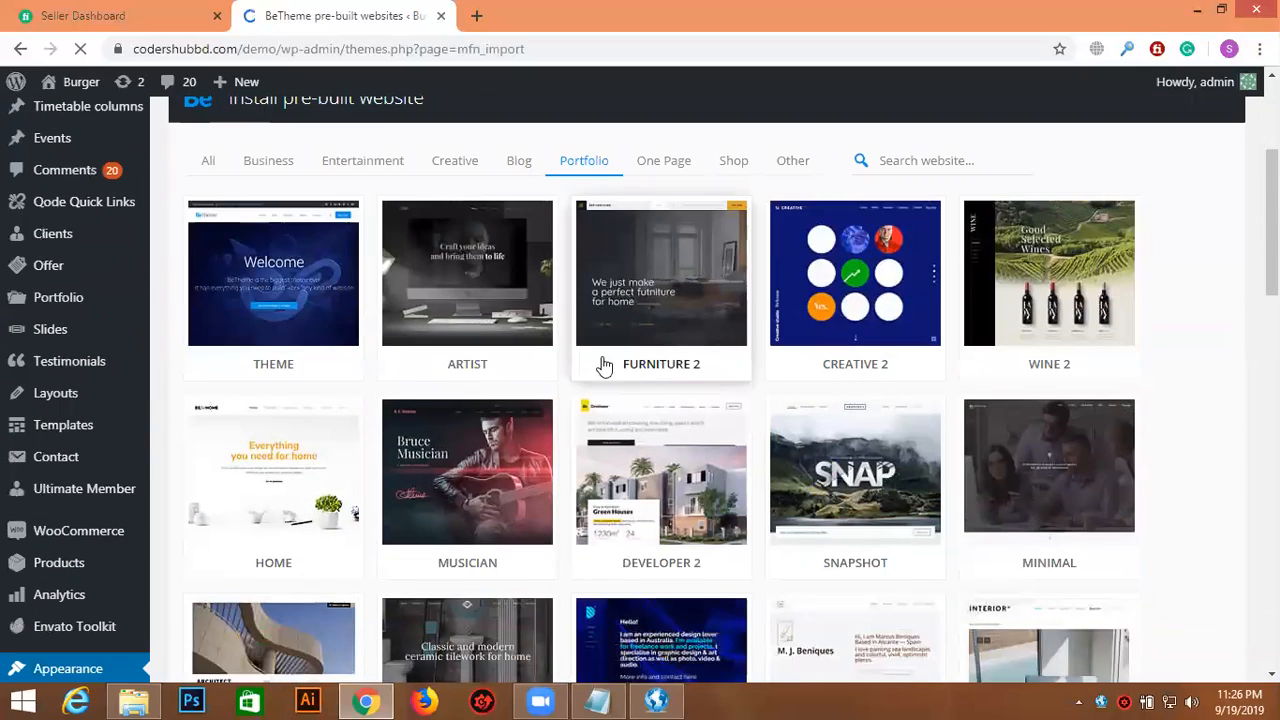
{"action": "scroll", "coordinate": [983, 373], "scroll_direction": "down", "scroll_amount": 6}
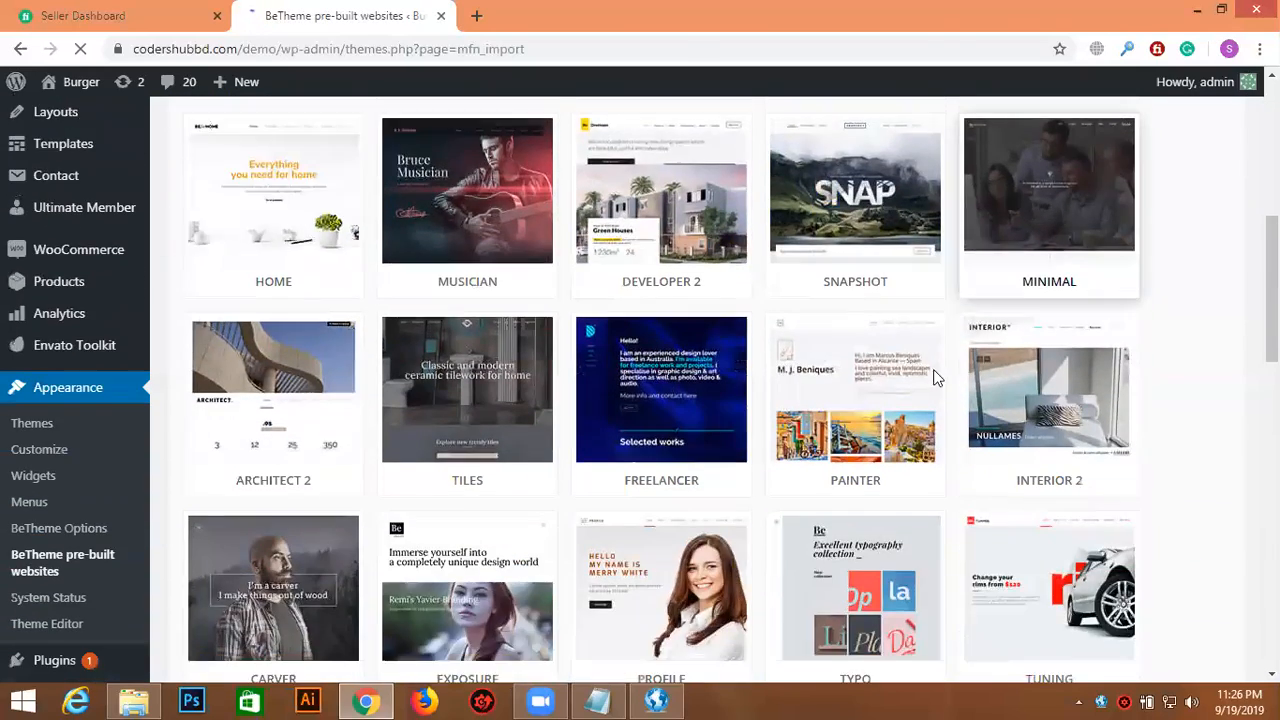
{"action": "left_click", "coordinate": [680, 336]}
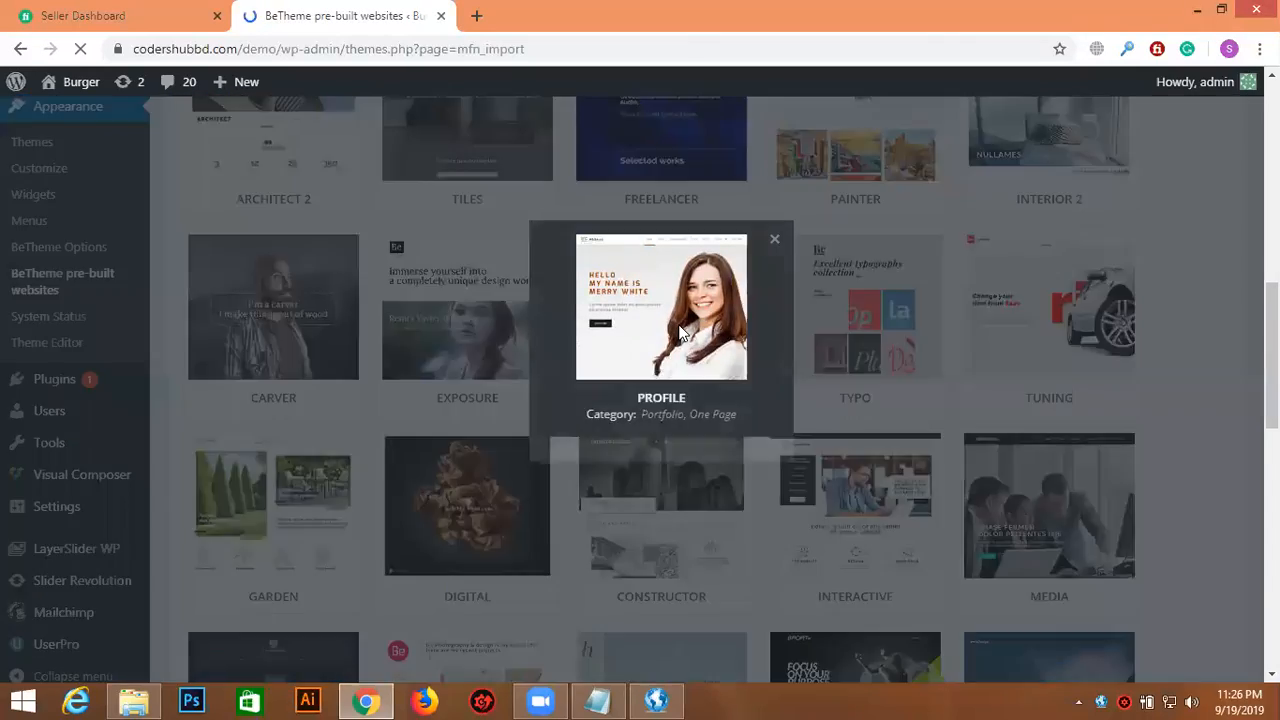
{"action": "scroll", "coordinate": [690, 316], "scroll_direction": "down", "scroll_amount": 2}
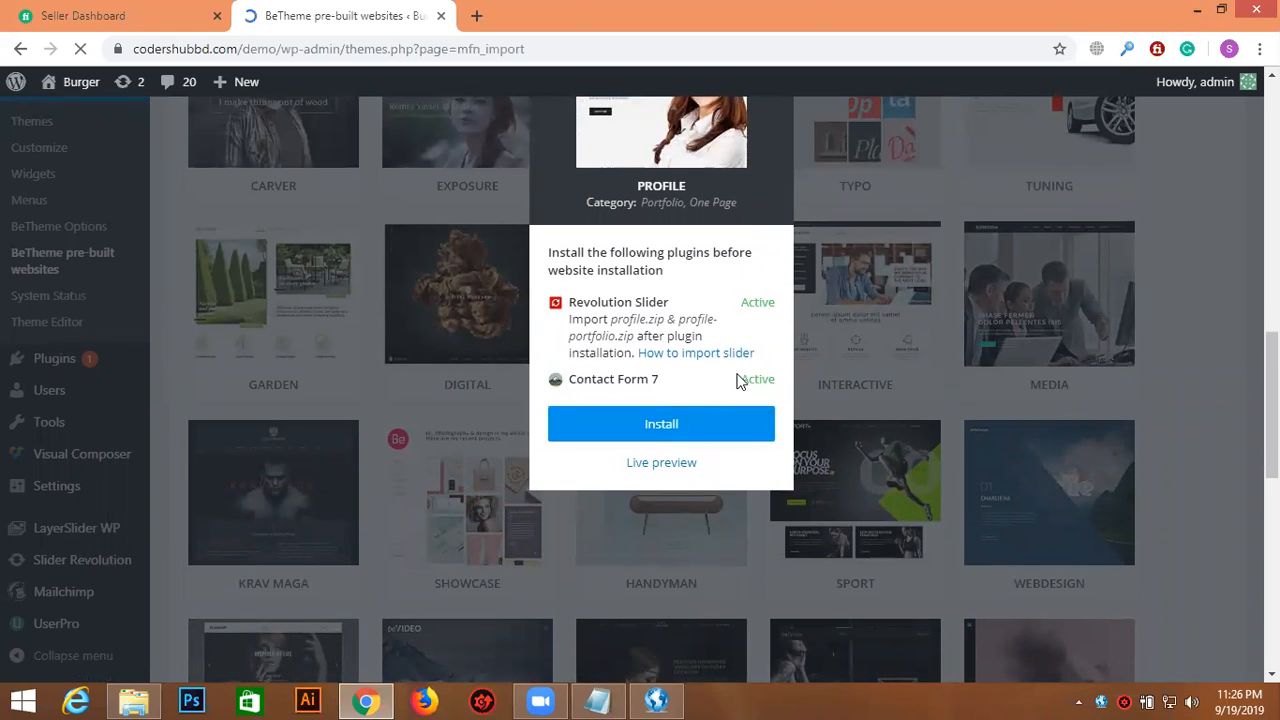
- Install the complete Profile pre-built website with media import, continuing past the database reset recommendation
{"action": "left_click", "coordinate": [695, 426]}
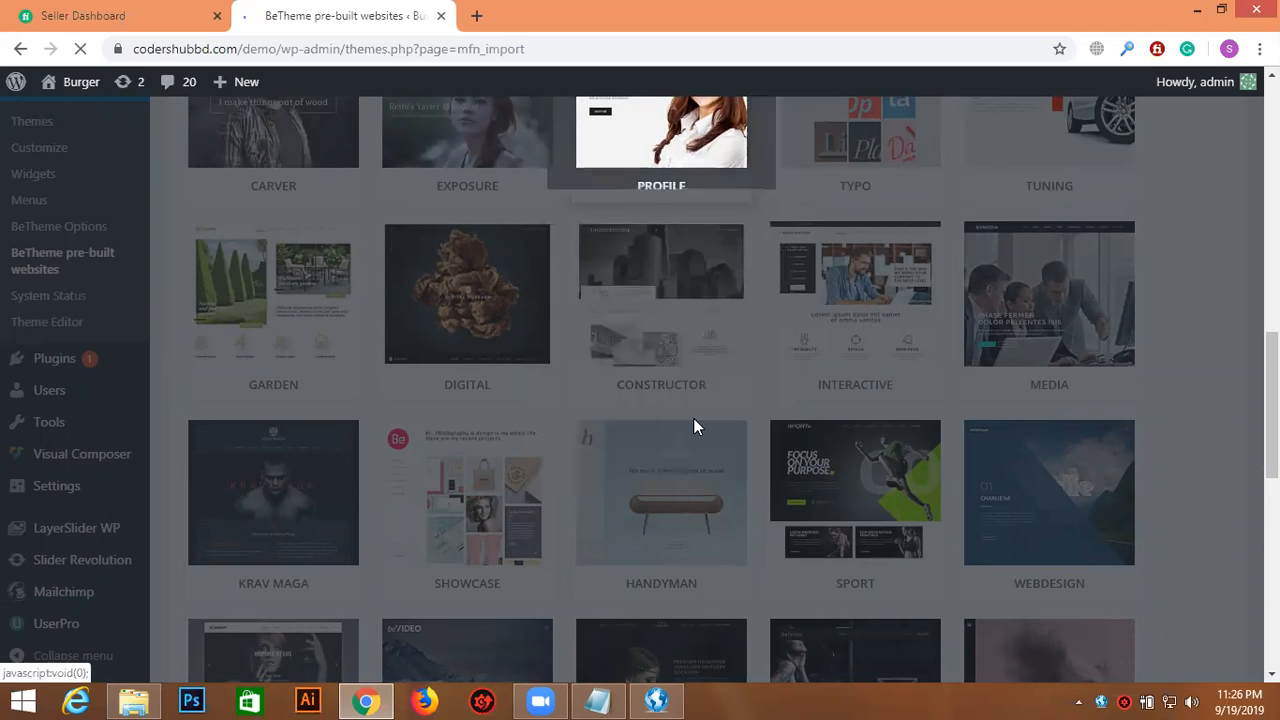
{"action": "scroll", "coordinate": [716, 482], "scroll_direction": "down", "scroll_amount": 2}
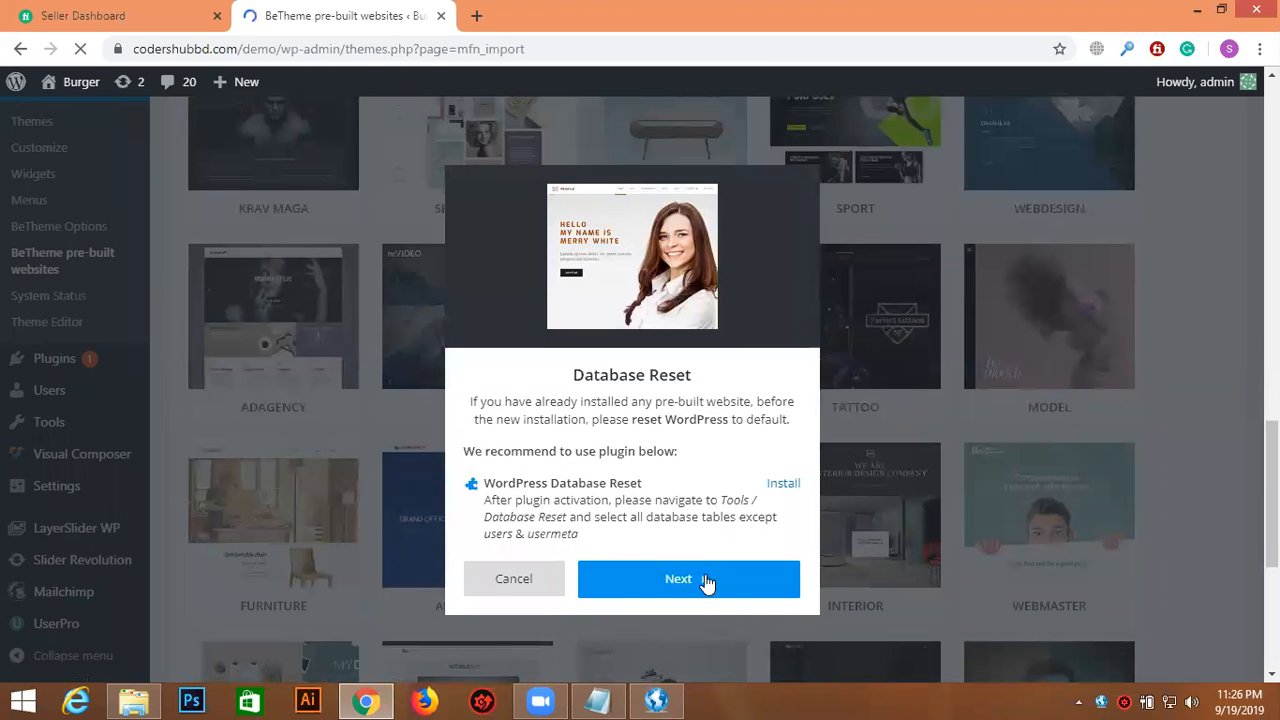
{"action": "left_click", "coordinate": [700, 578]}
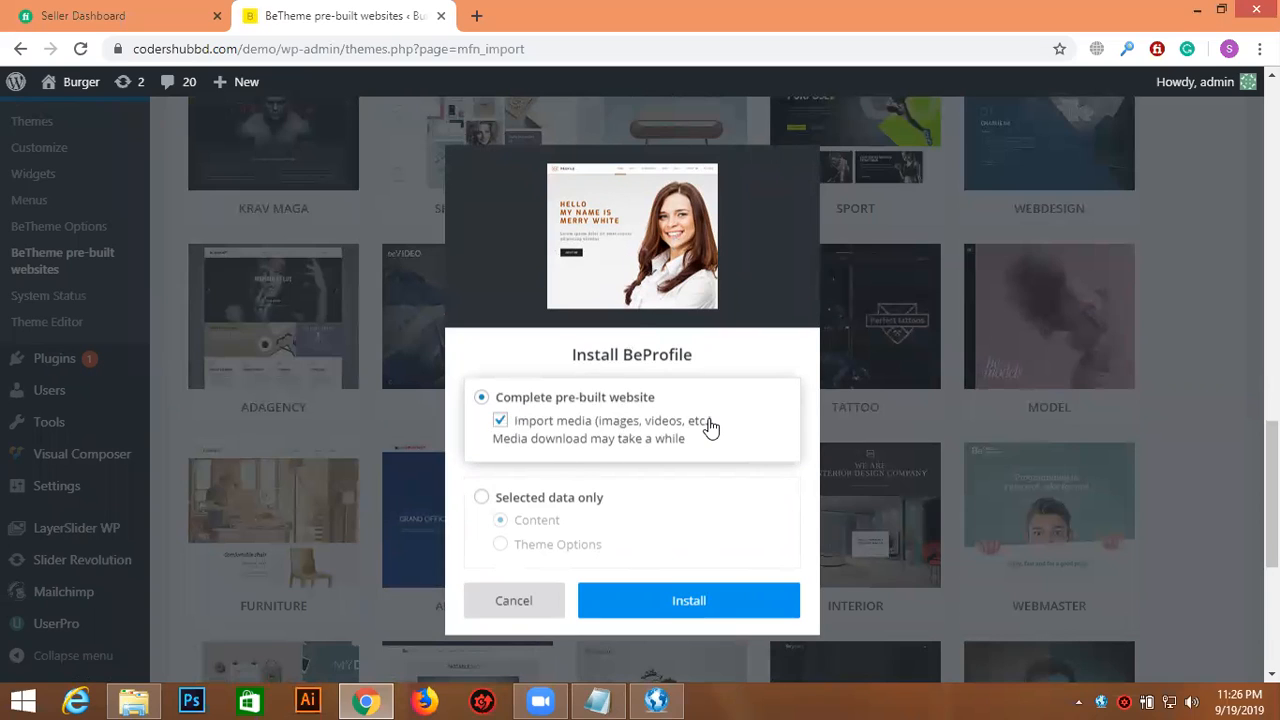
{"action": "left_click", "coordinate": [752, 601]}
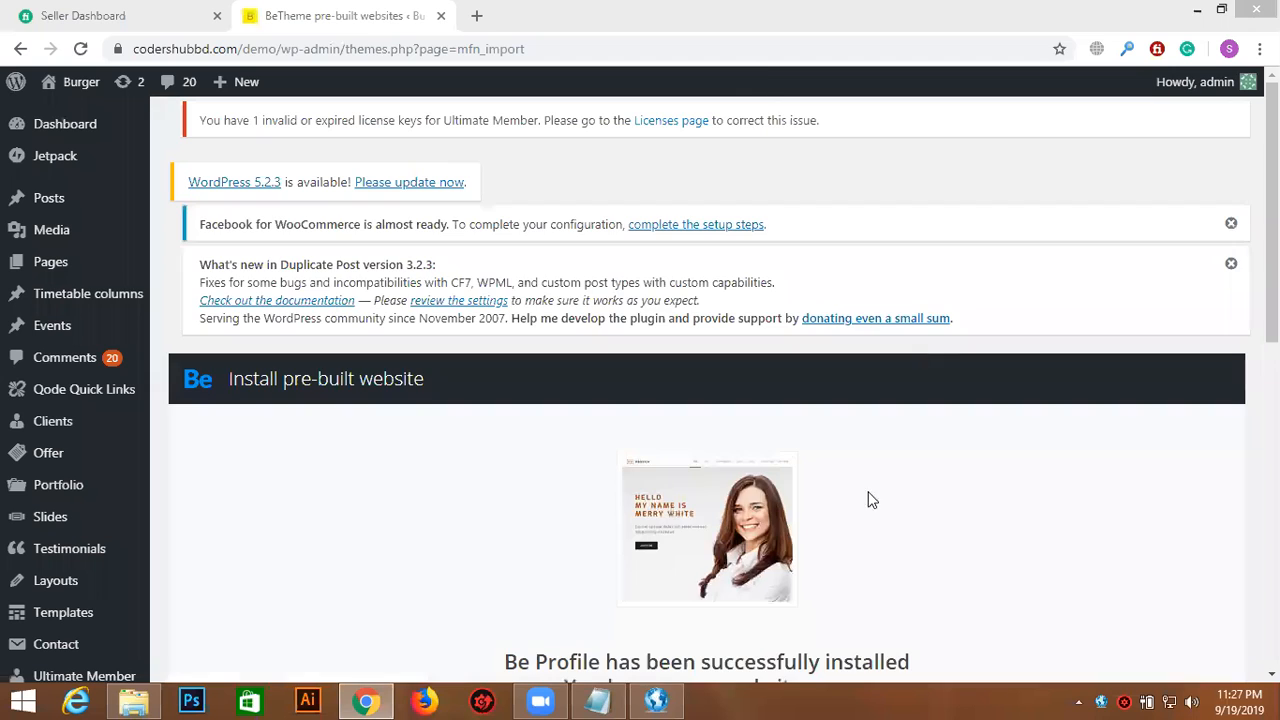
- Open the preview of the newly installed Be Profile website
{"action": "scroll", "coordinate": [940, 520], "scroll_direction": "down", "scroll_amount": 3}
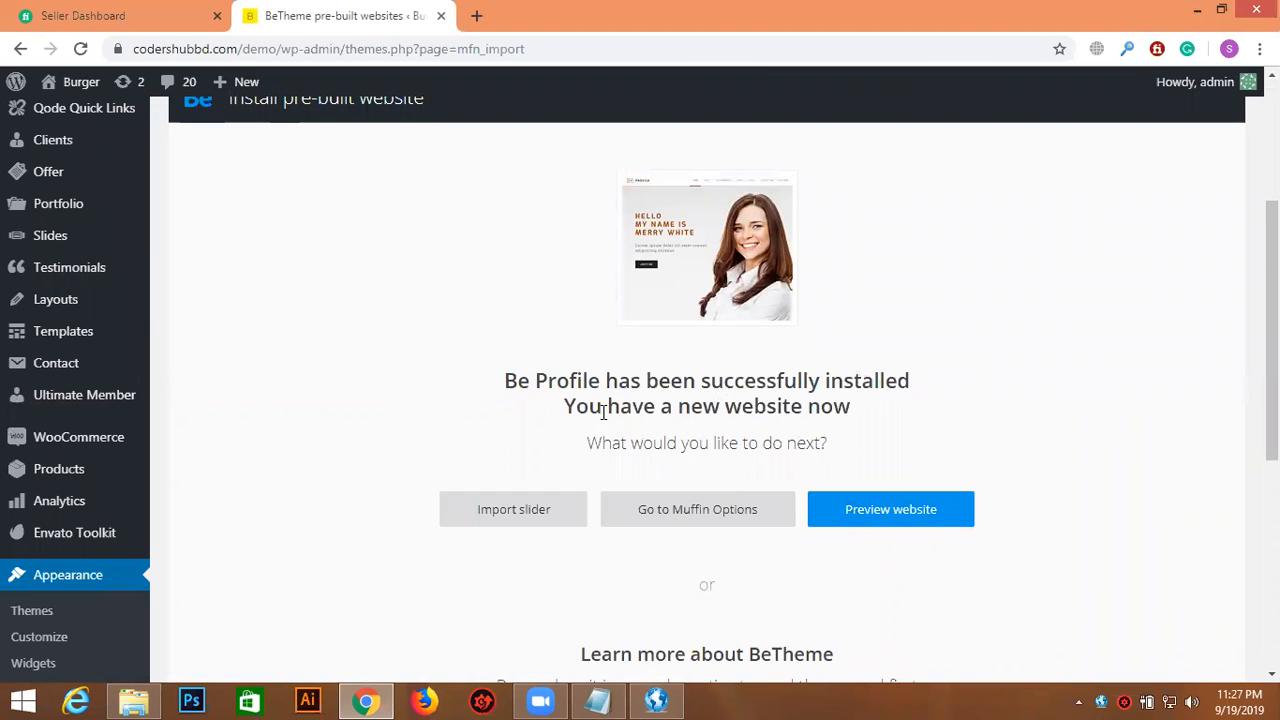
{"action": "left_click", "coordinate": [890, 510]}
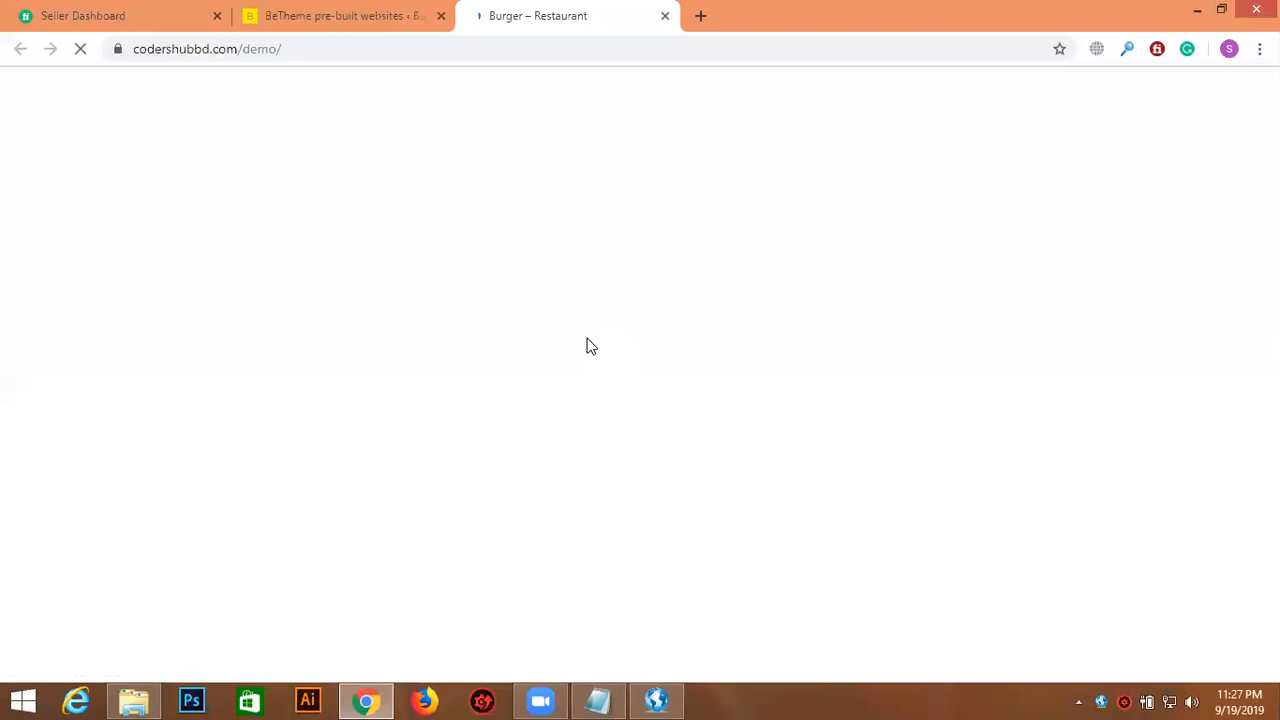
{"action": "left_click", "coordinate": [386, 12]}
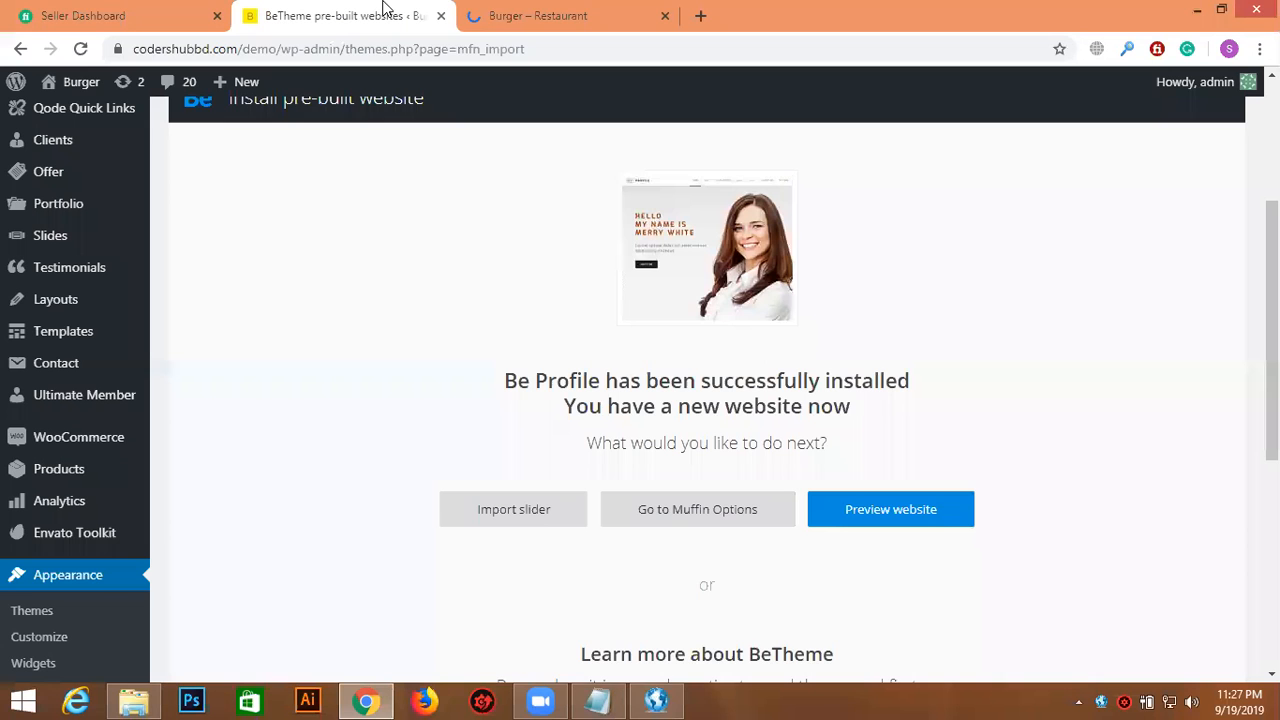
{"action": "left_click", "coordinate": [532, 10]}
{"action": "left_click", "coordinate": [349, 12]}
{"action": "left_click", "coordinate": [509, 14]}
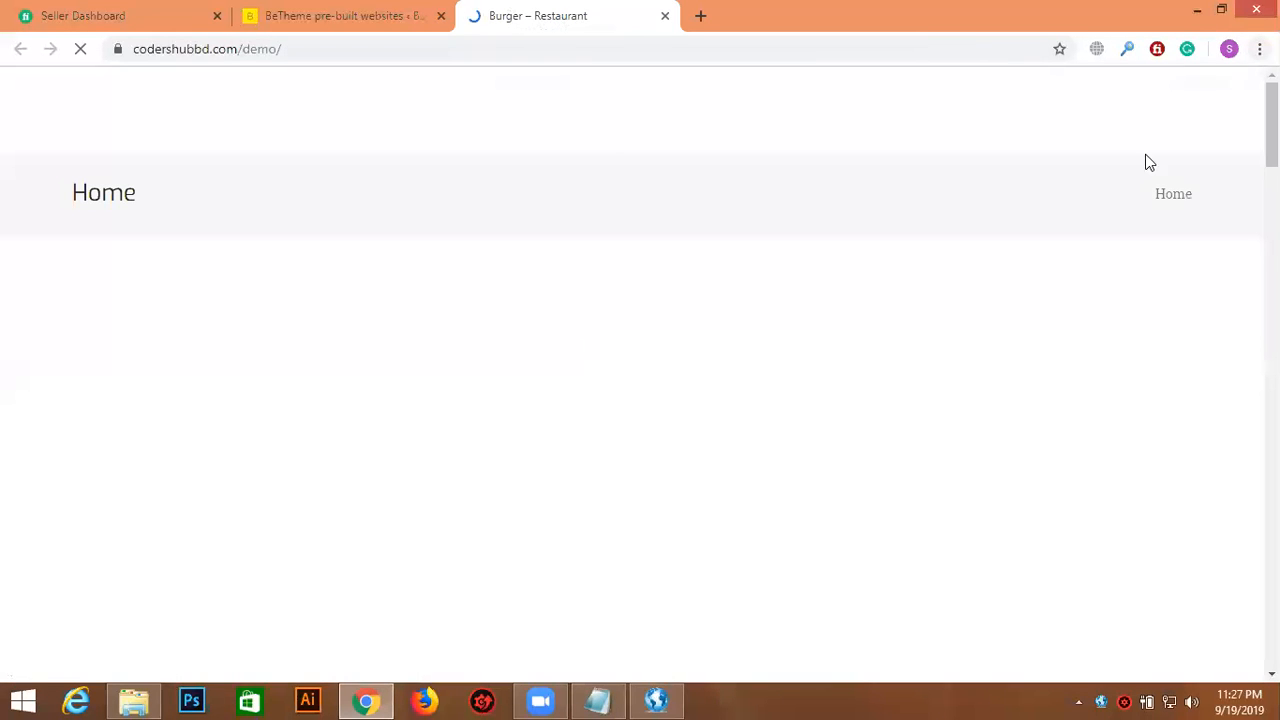
- Look through the previewed home page, examining its header menu, images and food content sections
{"action": "scroll", "coordinate": [1233, 195], "scroll_direction": "down", "scroll_amount": 7}
{"action": "scroll", "coordinate": [1057, 289], "scroll_direction": "up", "scroll_amount": 7}
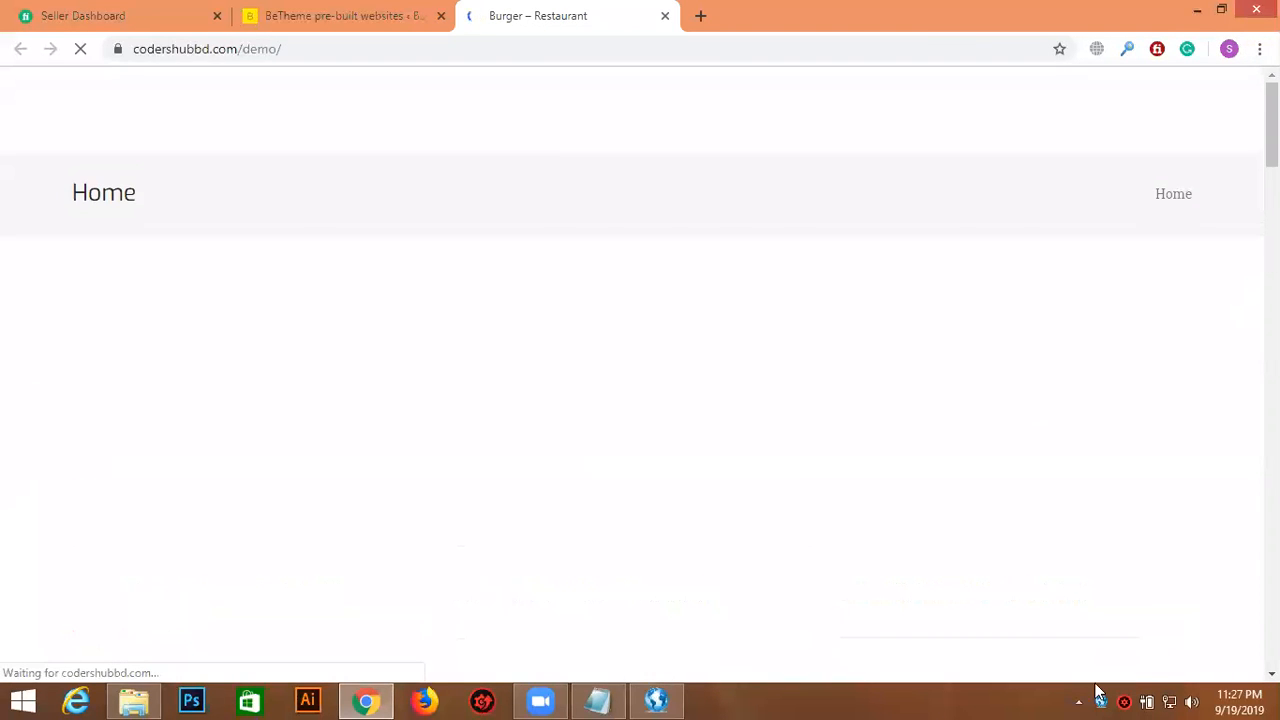
{"action": "scroll", "coordinate": [712, 311], "scroll_direction": "down", "scroll_amount": 5}
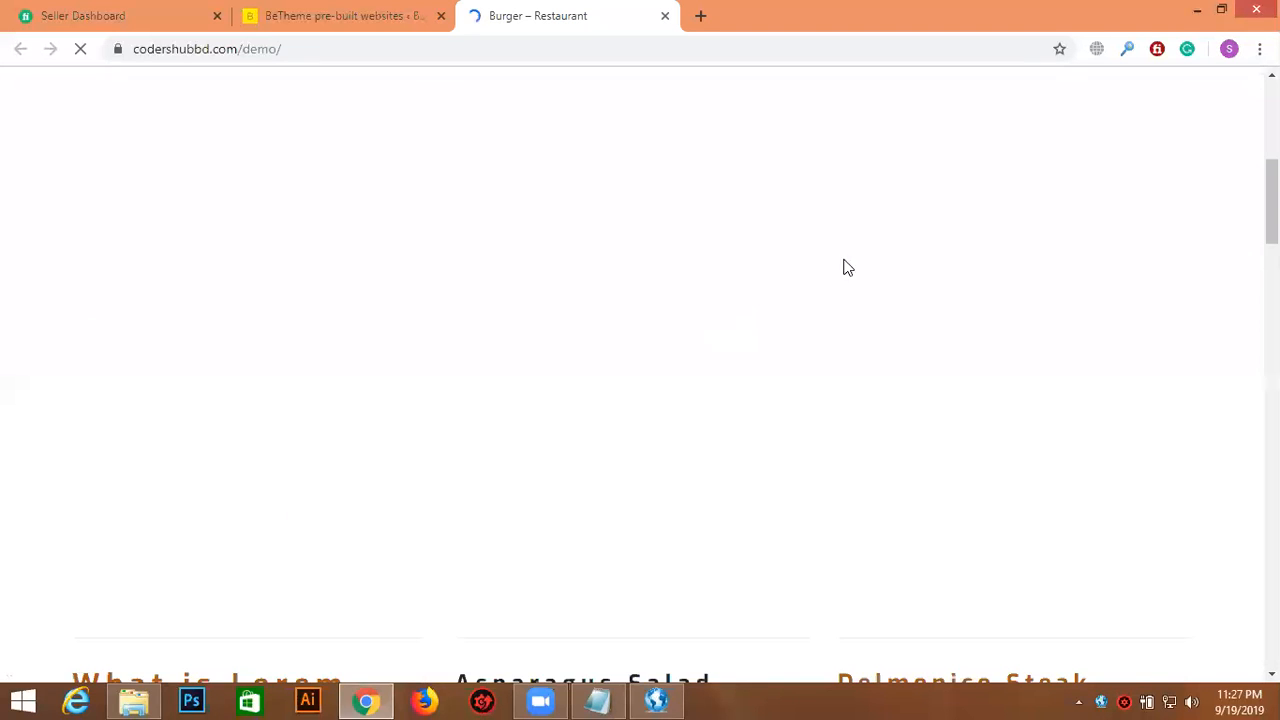
{"action": "scroll", "coordinate": [960, 300], "scroll_direction": "up", "scroll_amount": 5}
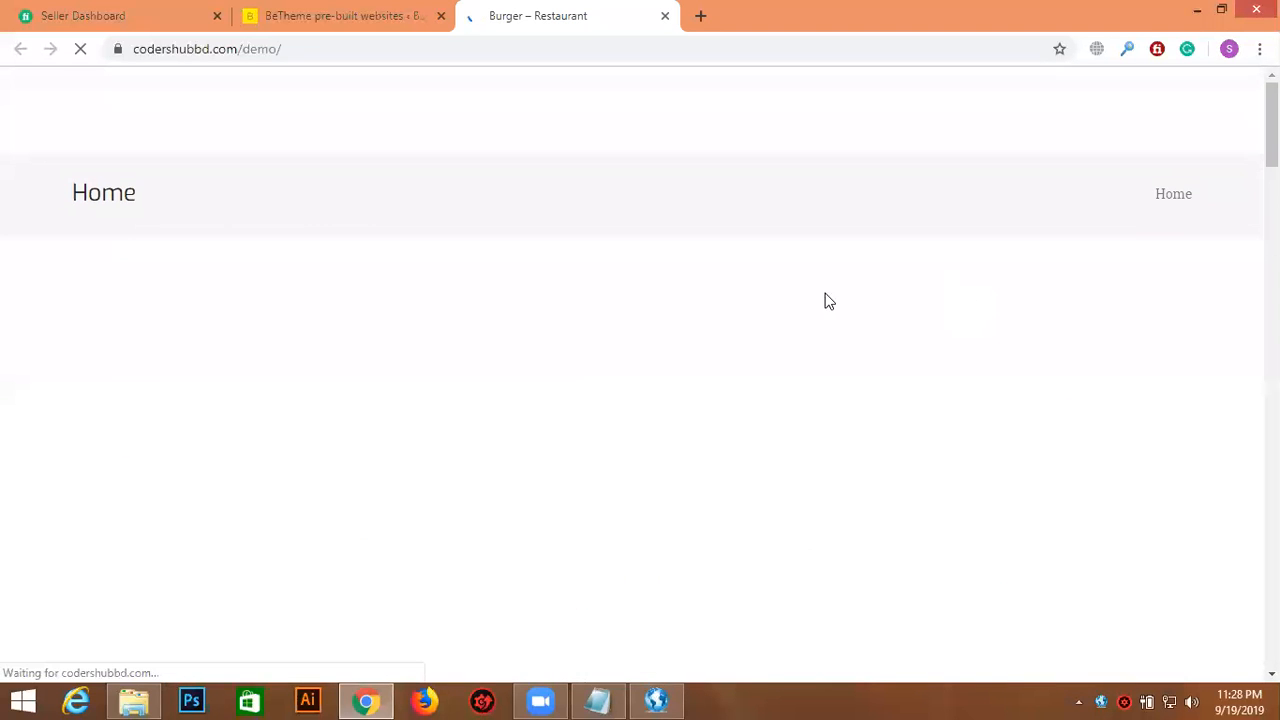
{"action": "scroll", "coordinate": [977, 270], "scroll_direction": "down", "scroll_amount": 5}
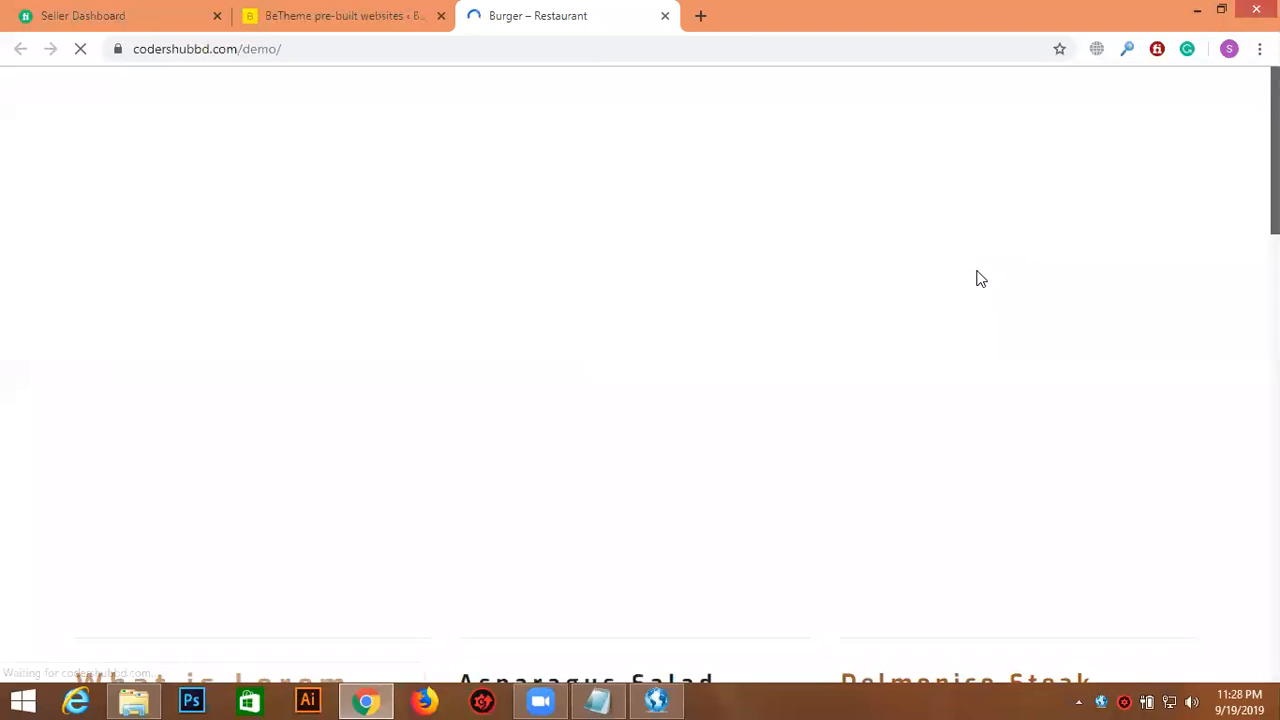
{"action": "scroll", "coordinate": [982, 276], "scroll_direction": "down", "scroll_amount": 3}
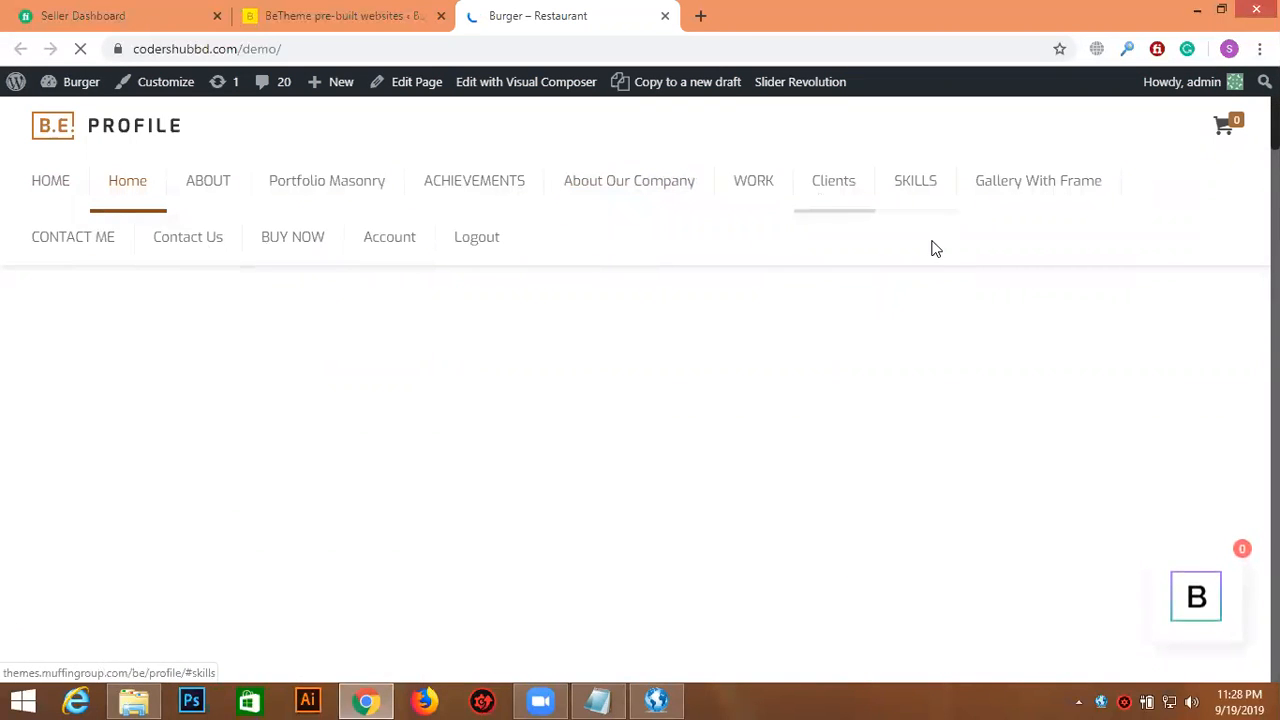
{"action": "scroll", "coordinate": [737, 400], "scroll_direction": "down", "scroll_amount": 5}
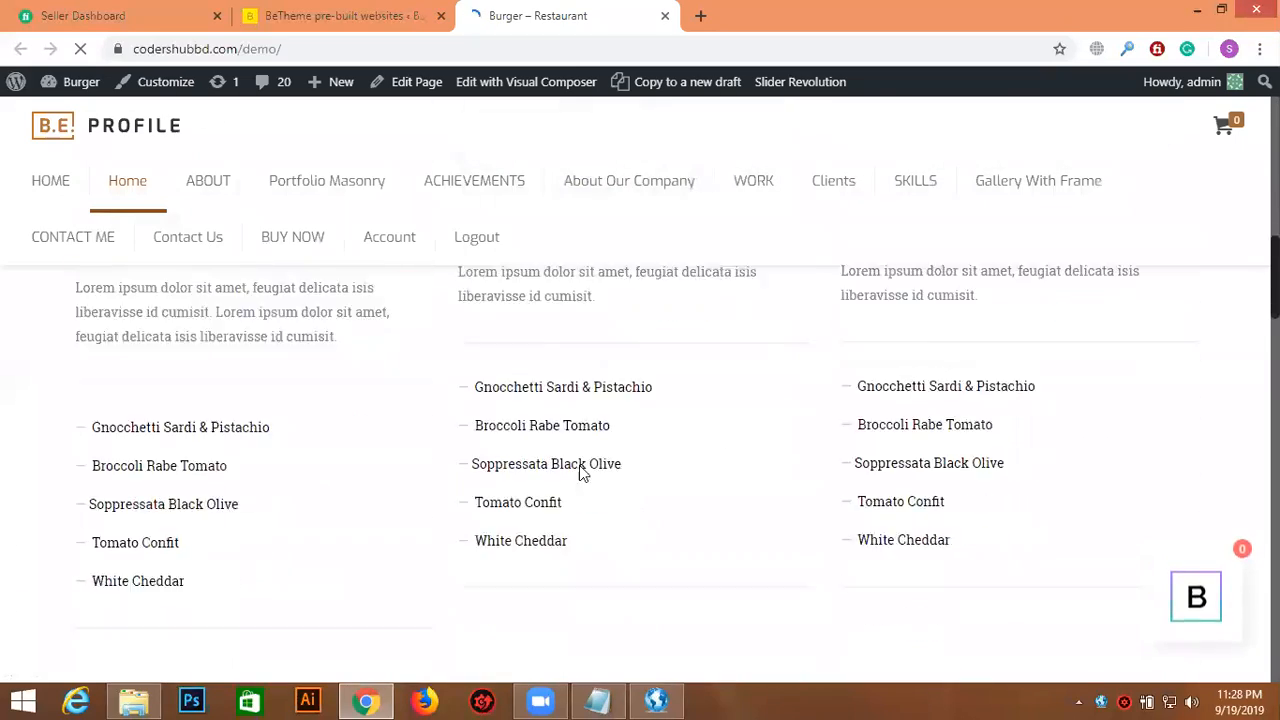
{"action": "scroll", "coordinate": [749, 434], "scroll_direction": "down", "scroll_amount": 10}
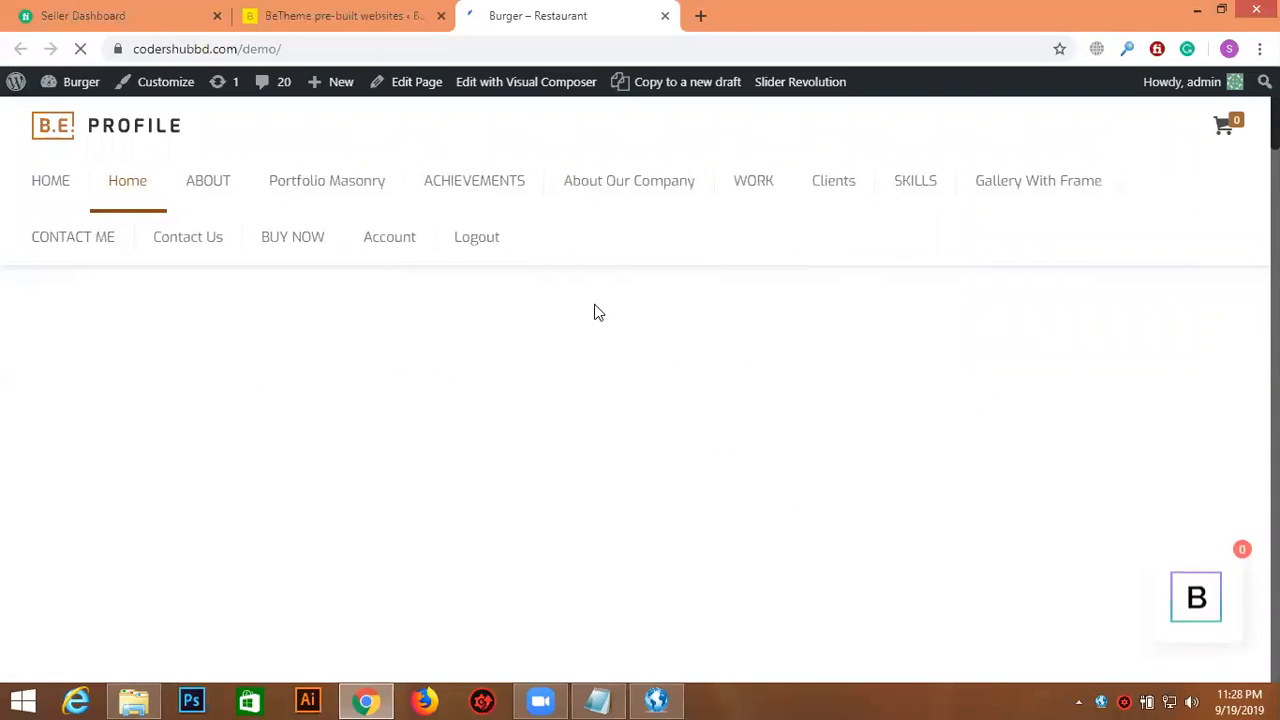
{"action": "scroll", "coordinate": [829, 363], "scroll_direction": "down", "scroll_amount": 7}
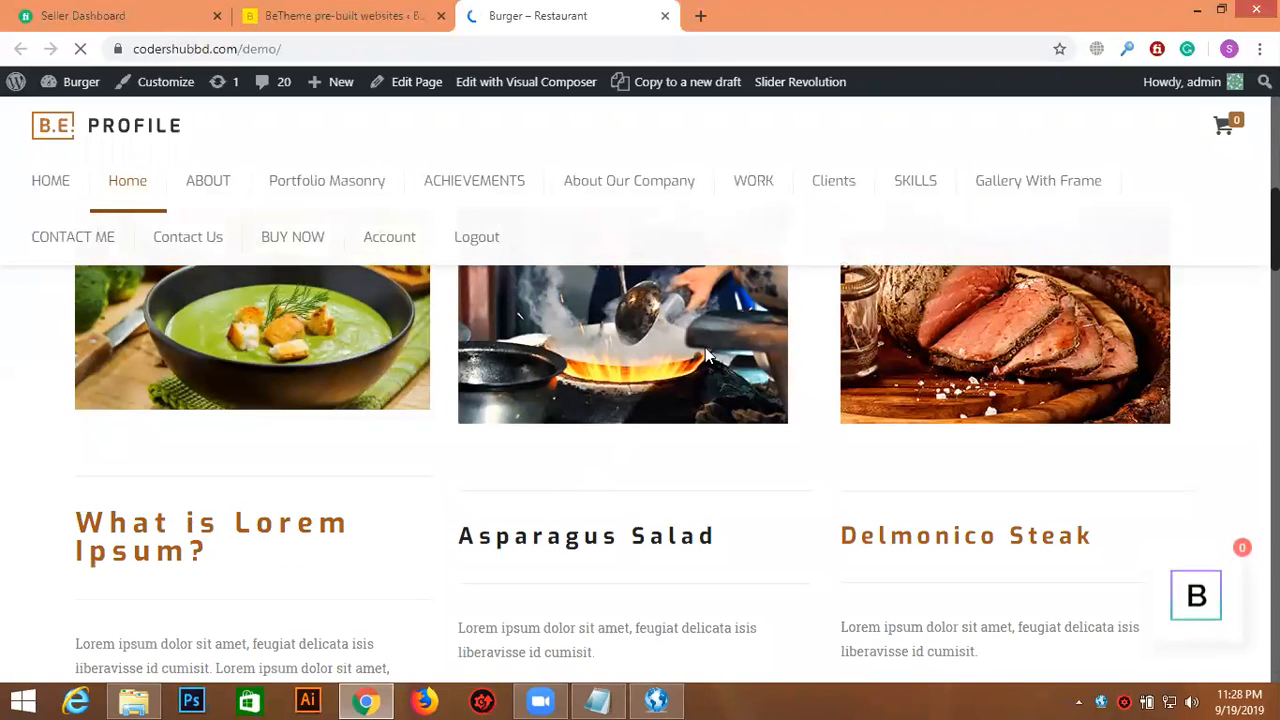
{"action": "scroll", "coordinate": [838, 481], "scroll_direction": "down", "scroll_amount": 10}
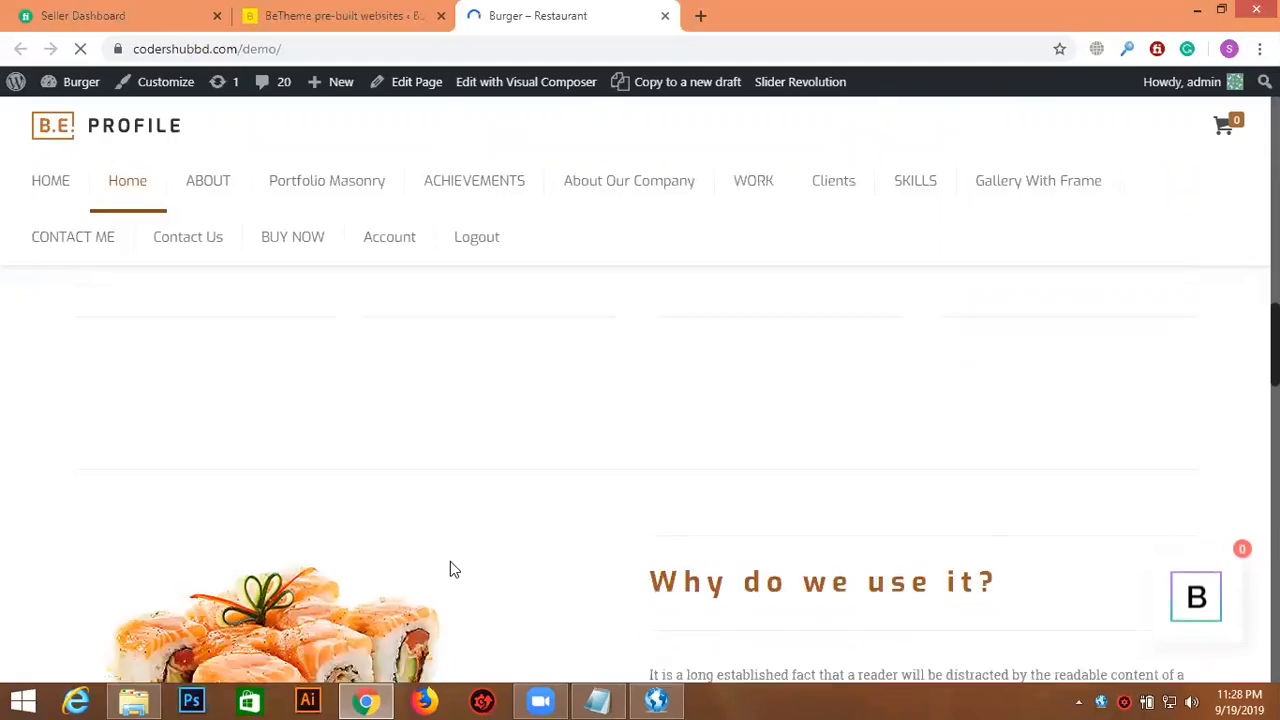
{"action": "scroll", "coordinate": [631, 438], "scroll_direction": "down", "scroll_amount": 5}
{"action": "scroll", "coordinate": [814, 455], "scroll_direction": "up", "scroll_amount": 20}
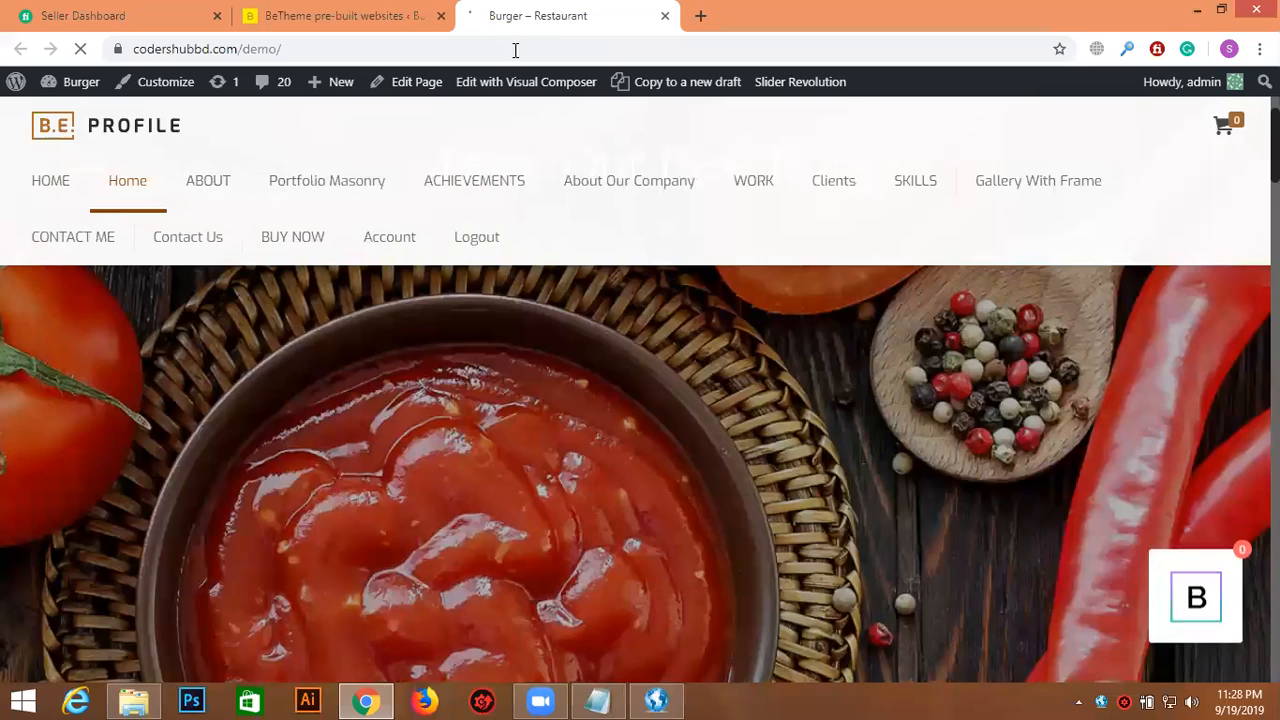
- Return to the site preview and examine the Profile home page from the personal summary through achievements, work and skills to the contact form
{"action": "left_click", "coordinate": [350, 12]}
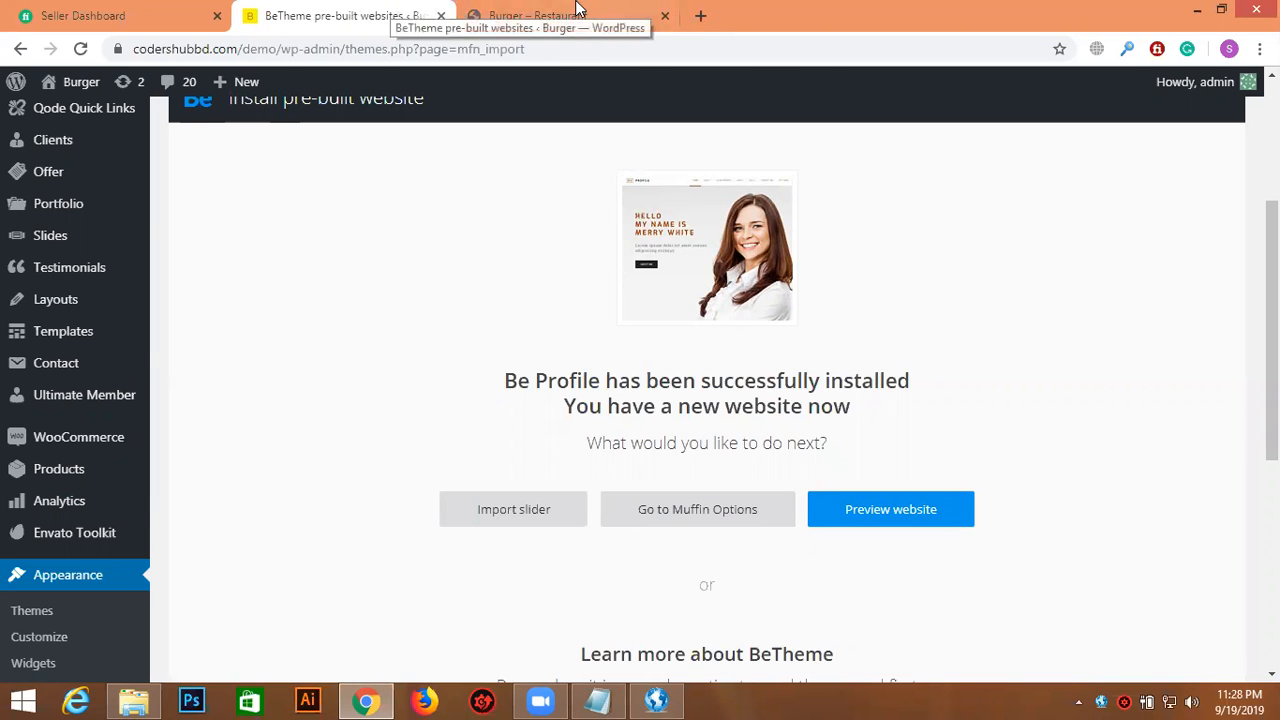
{"action": "left_click", "coordinate": [540, 15]}
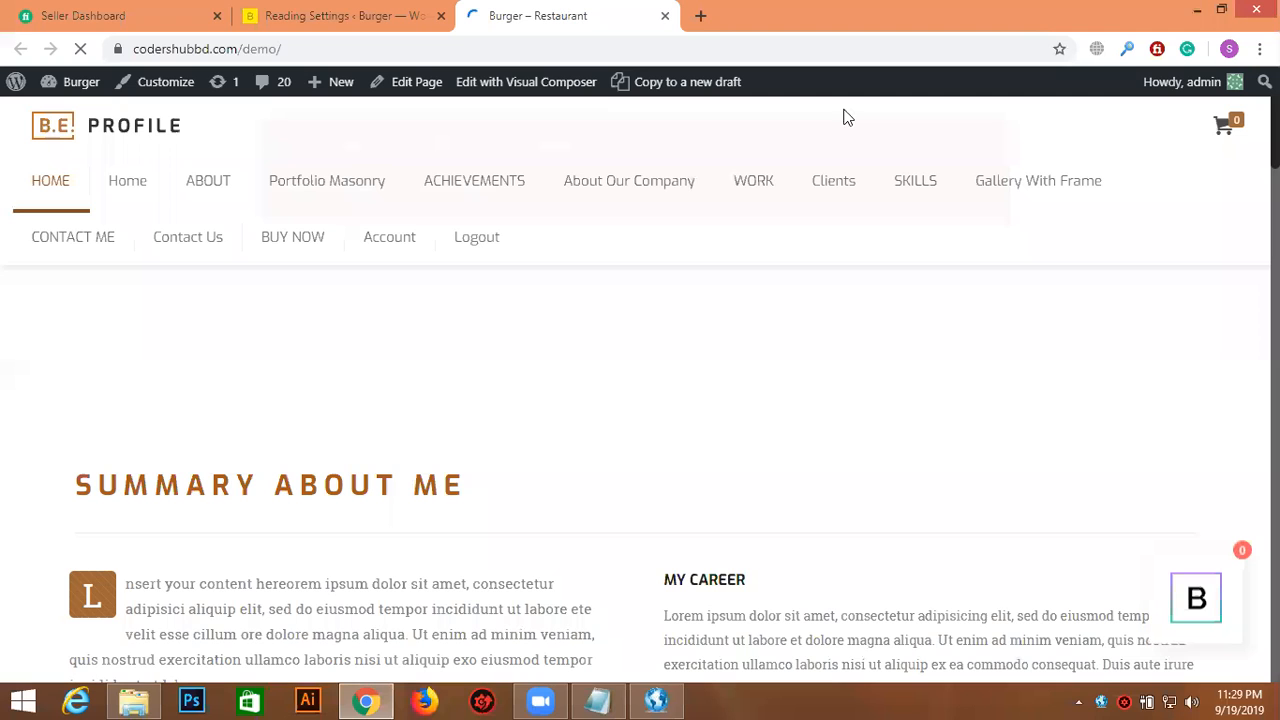
{"action": "scroll", "coordinate": [577, 430], "scroll_direction": "down", "scroll_amount": 5}
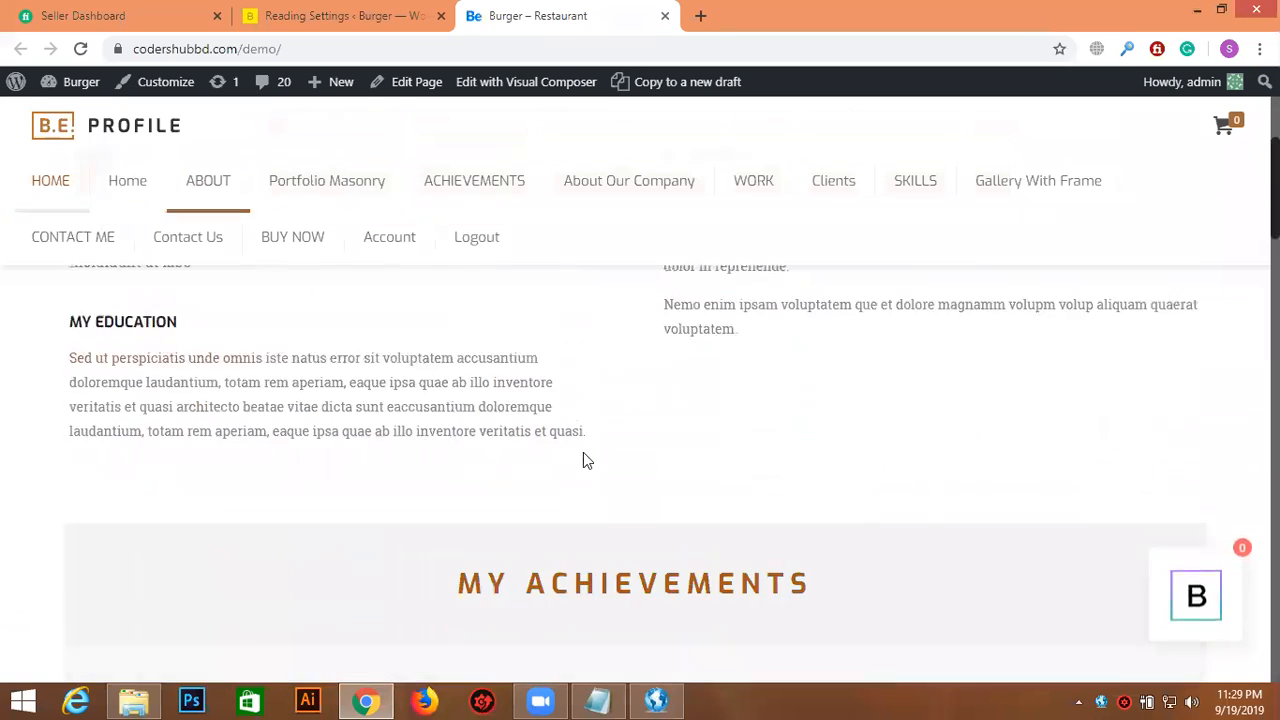
{"action": "scroll", "coordinate": [590, 452], "scroll_direction": "up", "scroll_amount": 4}
{"action": "scroll", "coordinate": [710, 350], "scroll_direction": "up", "scroll_amount": 1}
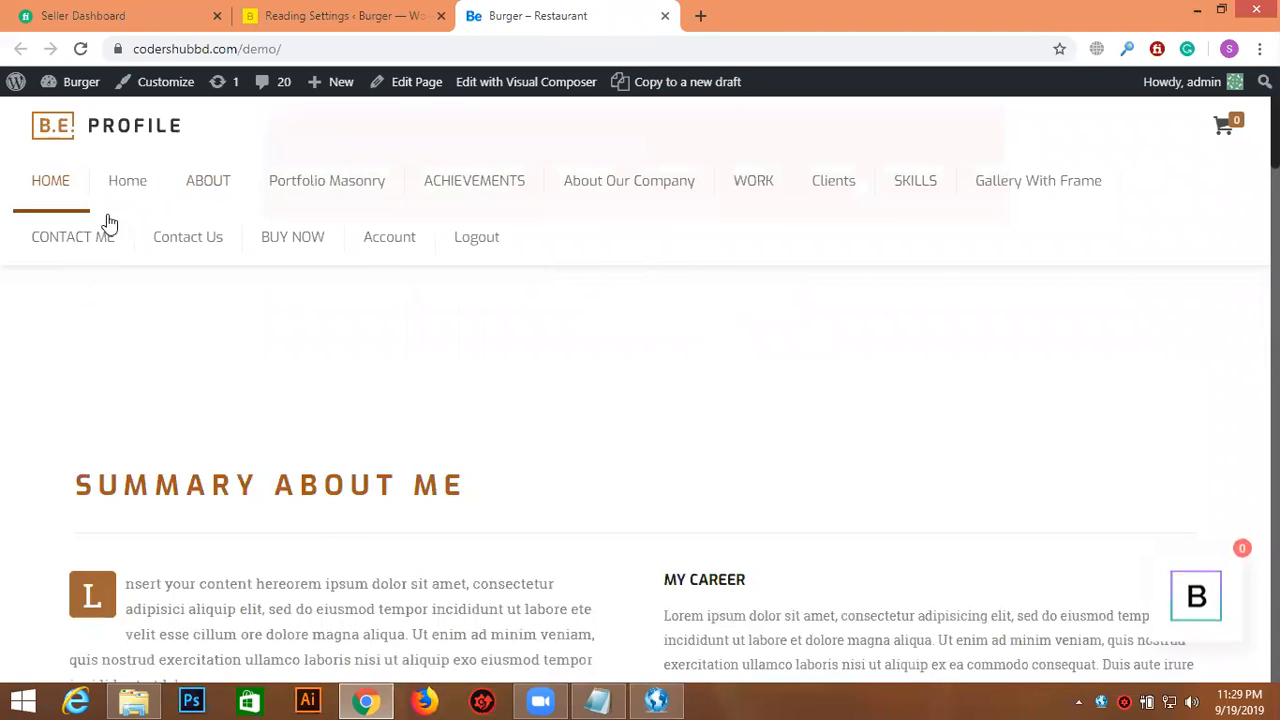
{"action": "scroll", "coordinate": [683, 423], "scroll_direction": "down", "scroll_amount": 3}
{"action": "scroll", "coordinate": [620, 400], "scroll_direction": "down", "scroll_amount": 2}
{"action": "scroll", "coordinate": [606, 409], "scroll_direction": "up", "scroll_amount": 5}
{"action": "scroll", "coordinate": [635, 260], "scroll_direction": "down", "scroll_amount": 4}
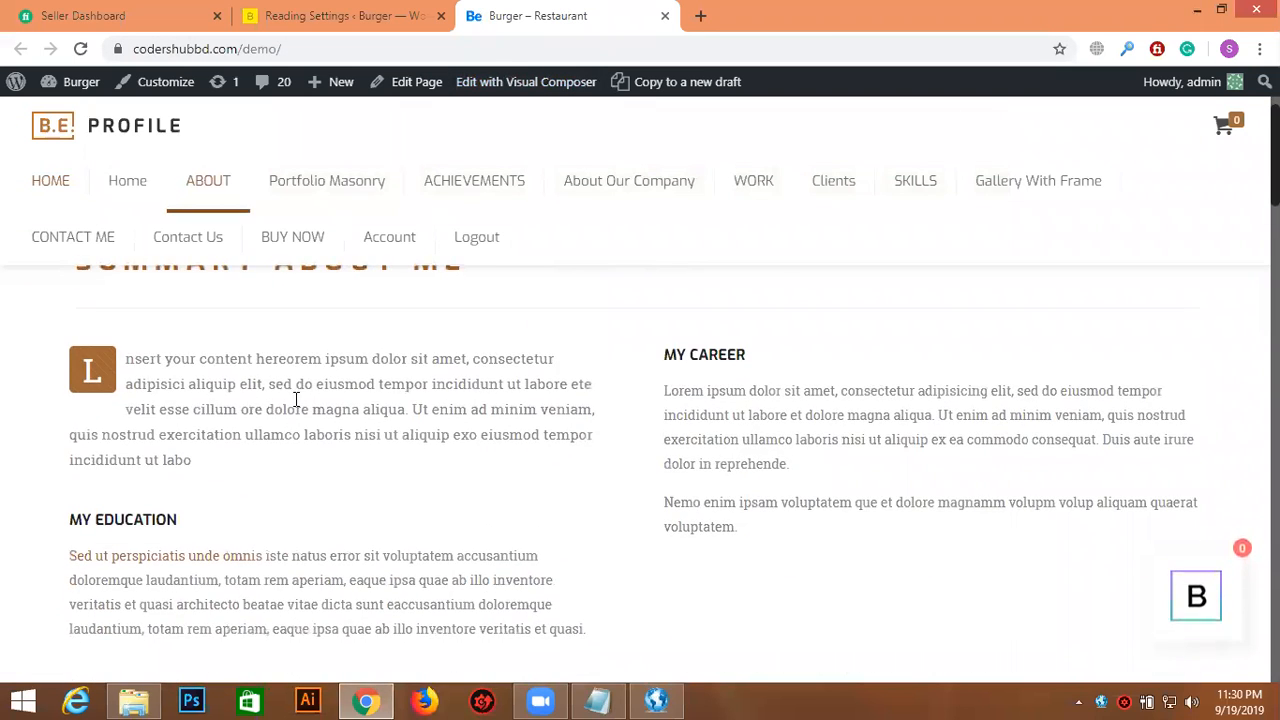
{"action": "scroll", "coordinate": [476, 378], "scroll_direction": "down", "scroll_amount": 4}
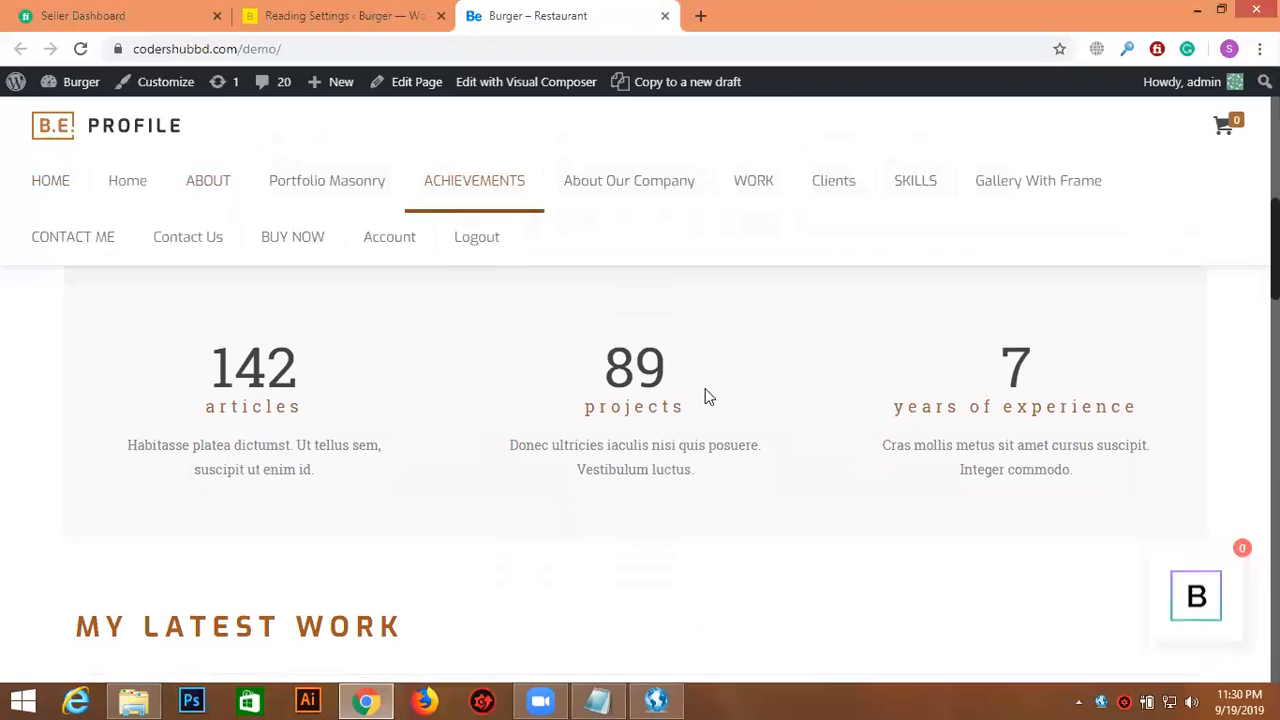
{"action": "scroll", "coordinate": [650, 400], "scroll_direction": "down", "scroll_amount": 8}
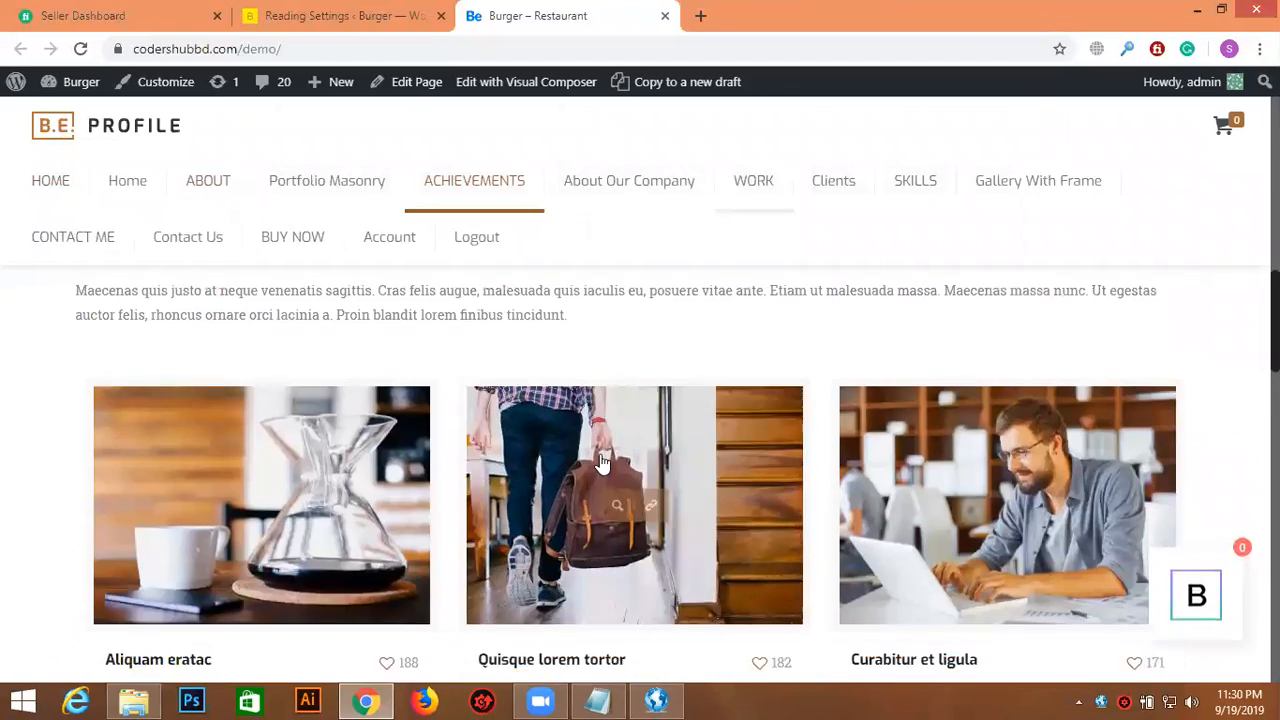
{"action": "scroll", "coordinate": [700, 440], "scroll_direction": "down", "scroll_amount": 10}
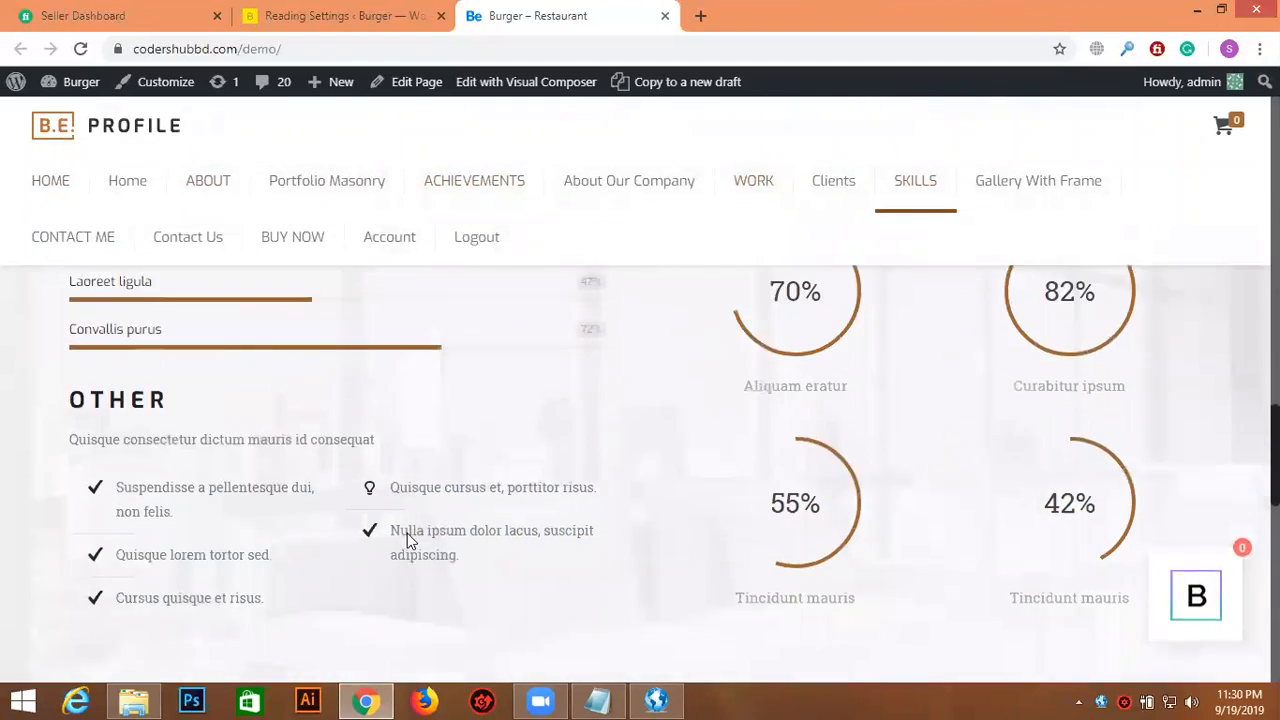
{"action": "scroll", "coordinate": [650, 490], "scroll_direction": "down", "scroll_amount": 2}
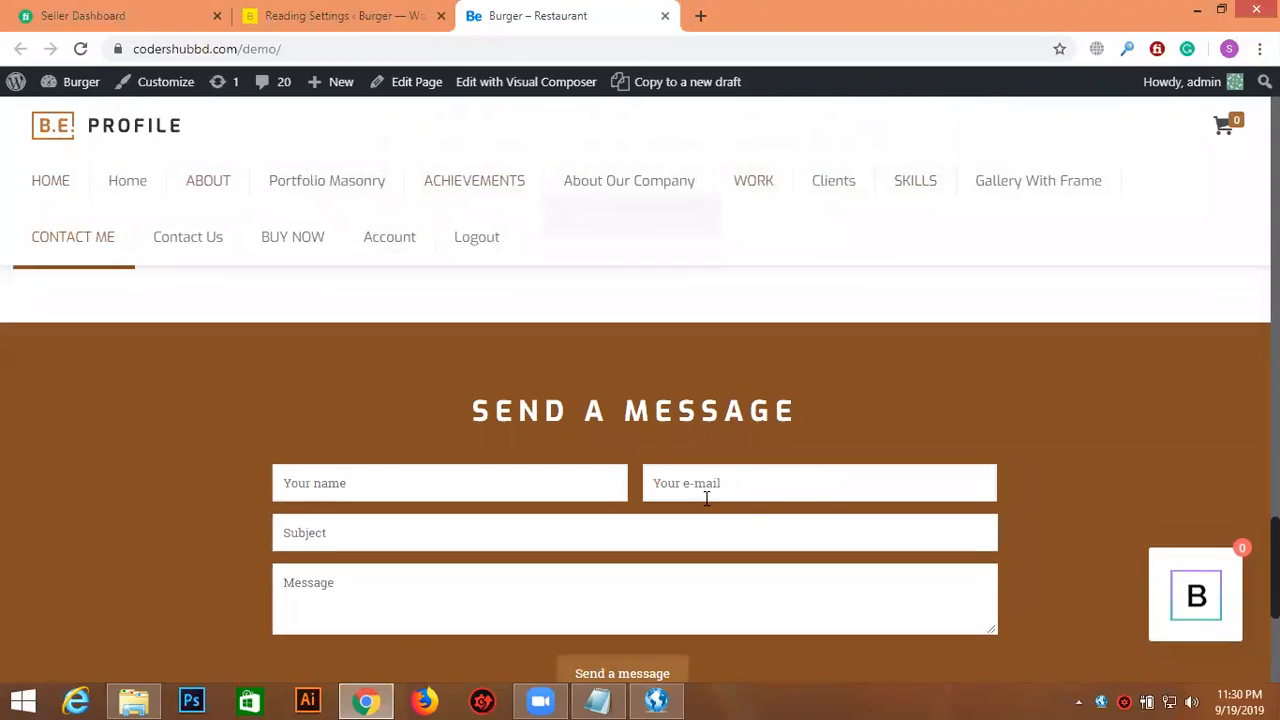
{"action": "scroll", "coordinate": [730, 500], "scroll_direction": "down", "scroll_amount": 2}
{"action": "scroll", "coordinate": [712, 495], "scroll_direction": "down", "scroll_amount": 2}
{"action": "scroll", "coordinate": [860, 455], "scroll_direction": "up", "scroll_amount": 14}
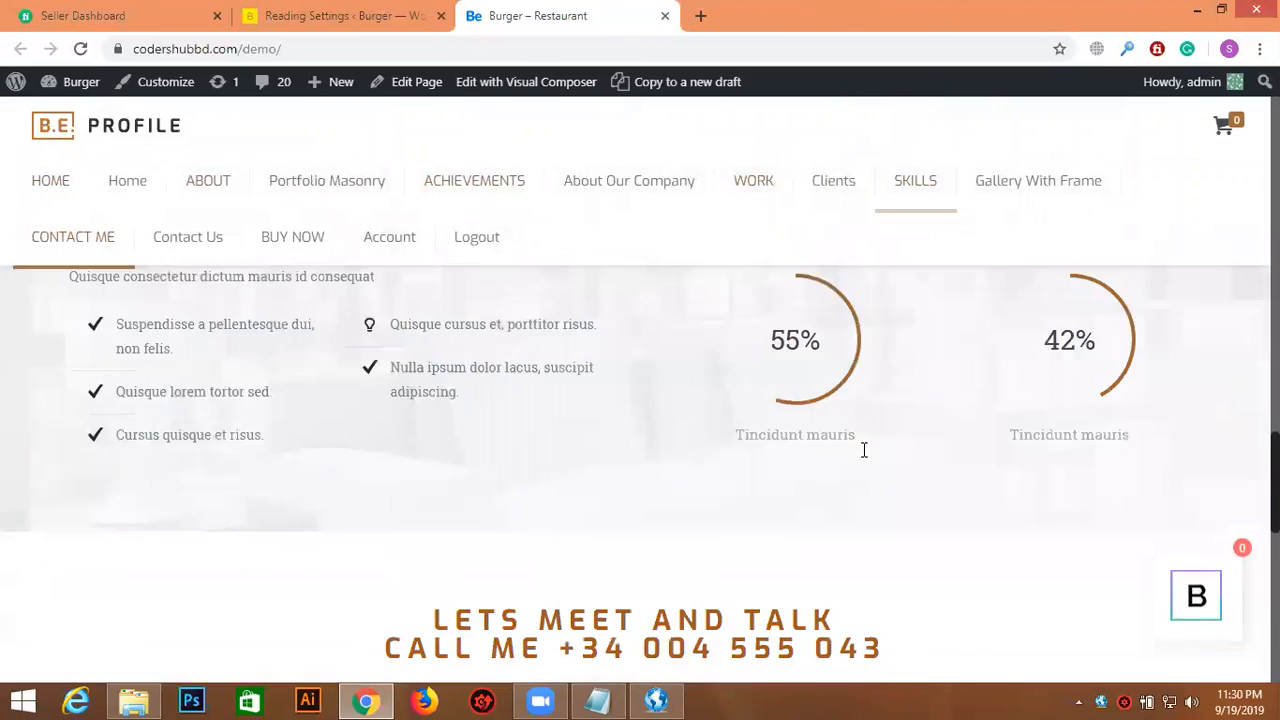
{"action": "scroll", "coordinate": [851, 465], "scroll_direction": "up", "scroll_amount": 12}
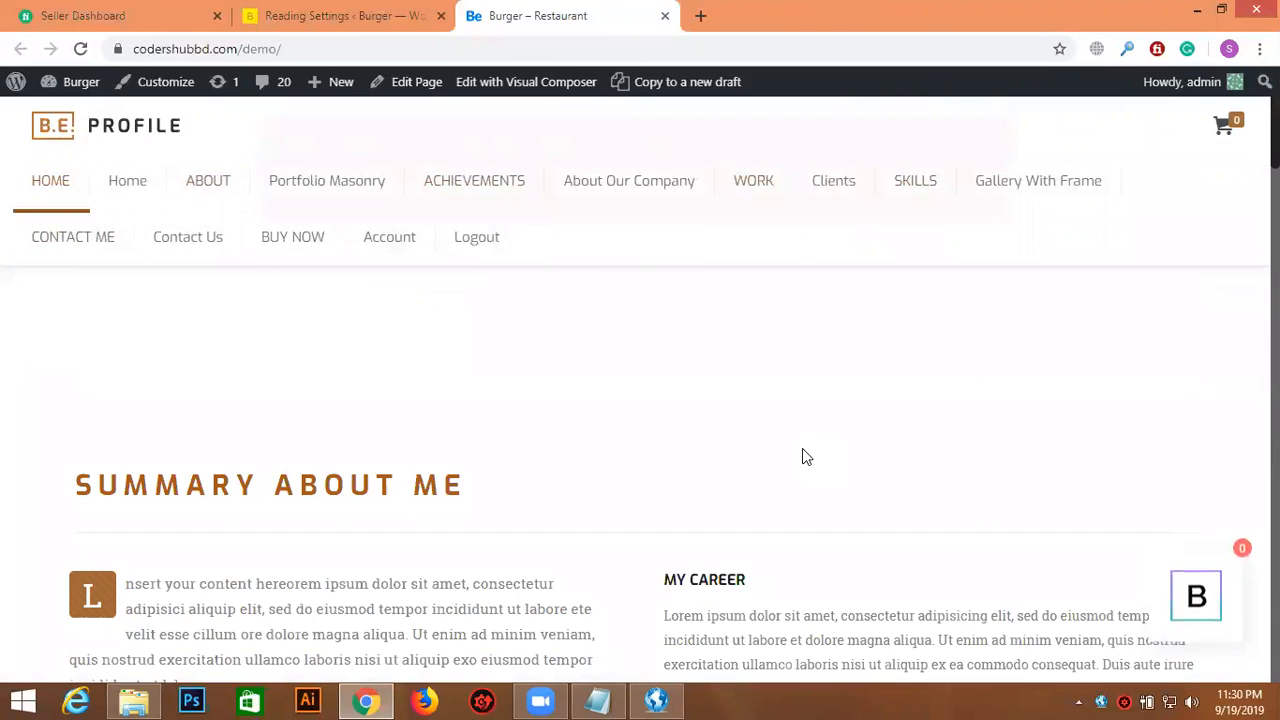